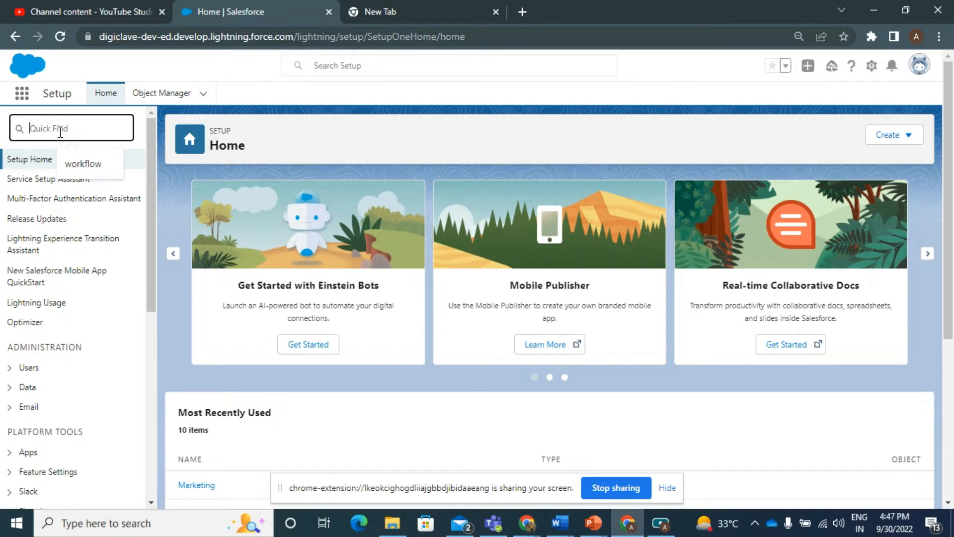
Search the setup options for "light" and open Lightning App Builder.
{"action": "type", "text": "l"}
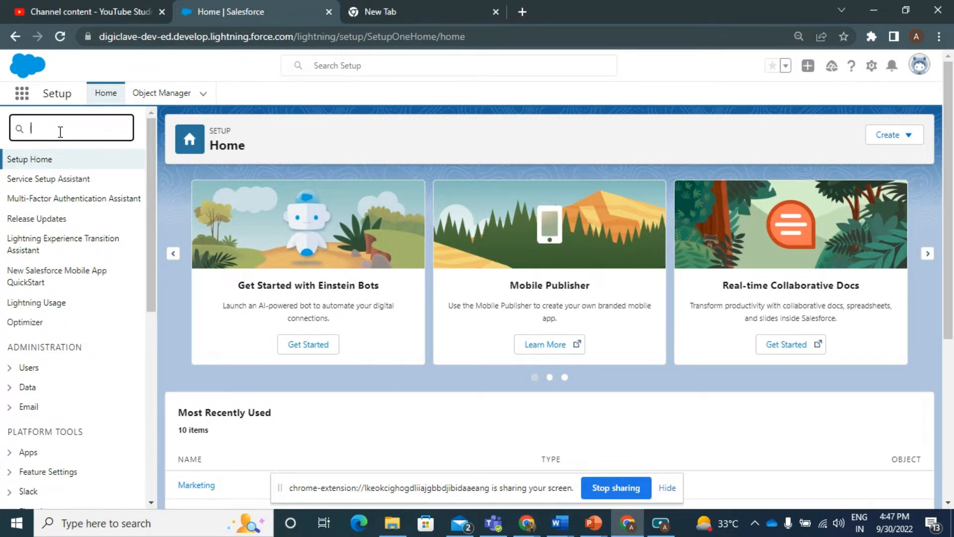
{"action": "type", "text": "ight"}
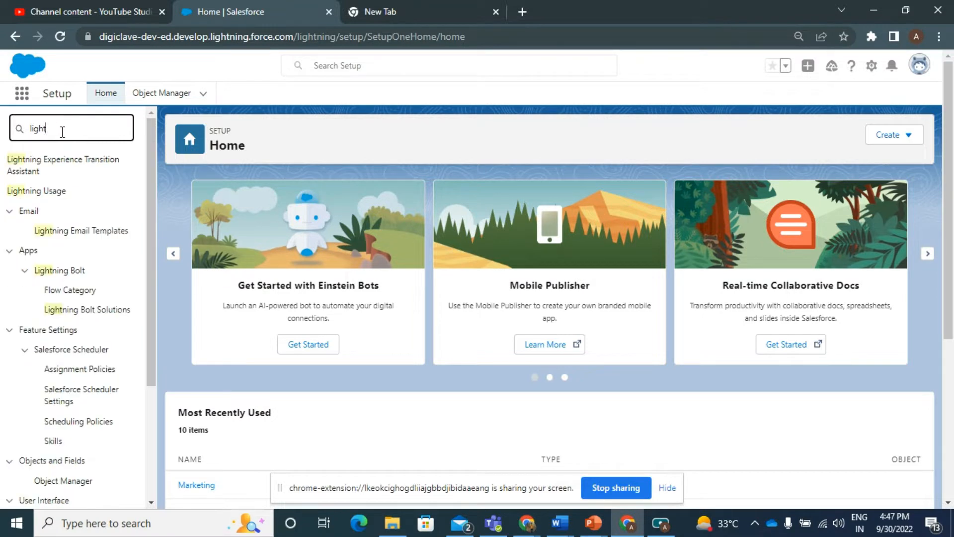
{"action": "scroll", "coordinate": [109, 348], "scroll_direction": "down", "scroll_amount": 2}
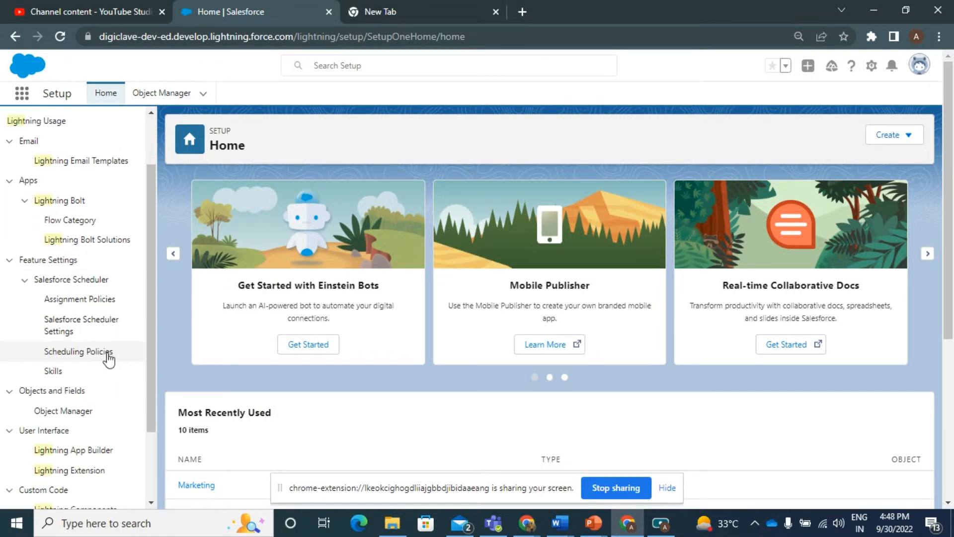
{"action": "scroll", "coordinate": [108, 359], "scroll_direction": "down", "scroll_amount": 2}
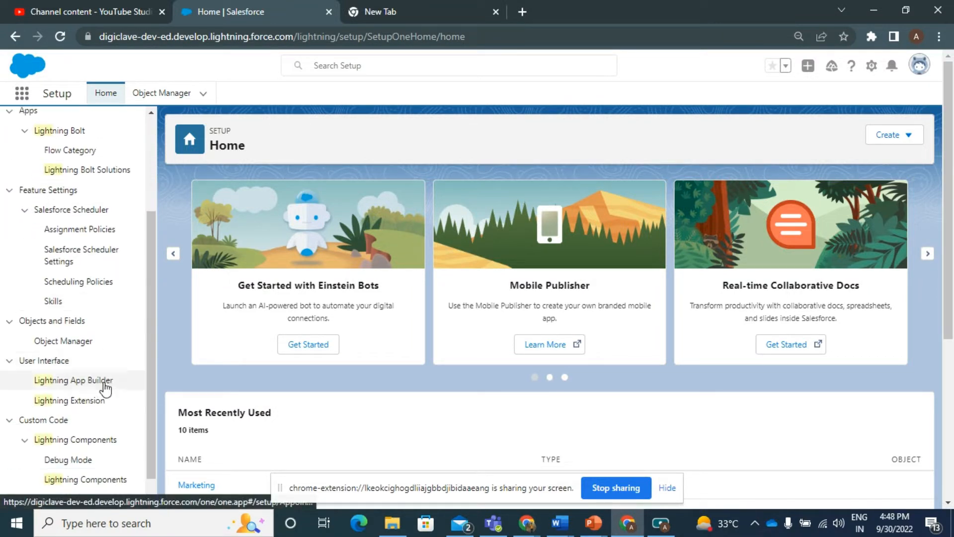
{"action": "left_click", "coordinate": [76, 381]}
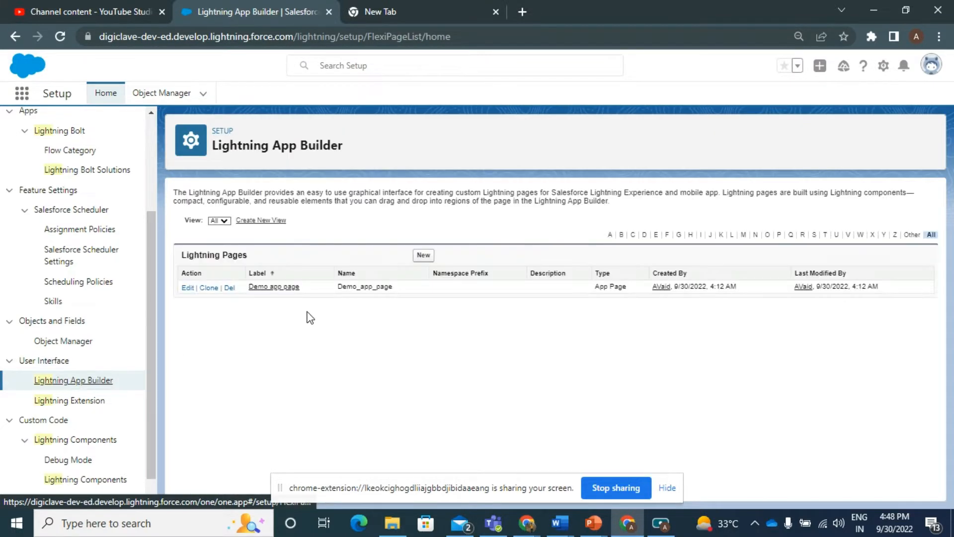
Create a new App Page labelled "New Demo app page" with the Main Region and Right Sidebar template.
{"action": "left_click", "coordinate": [423, 255]}
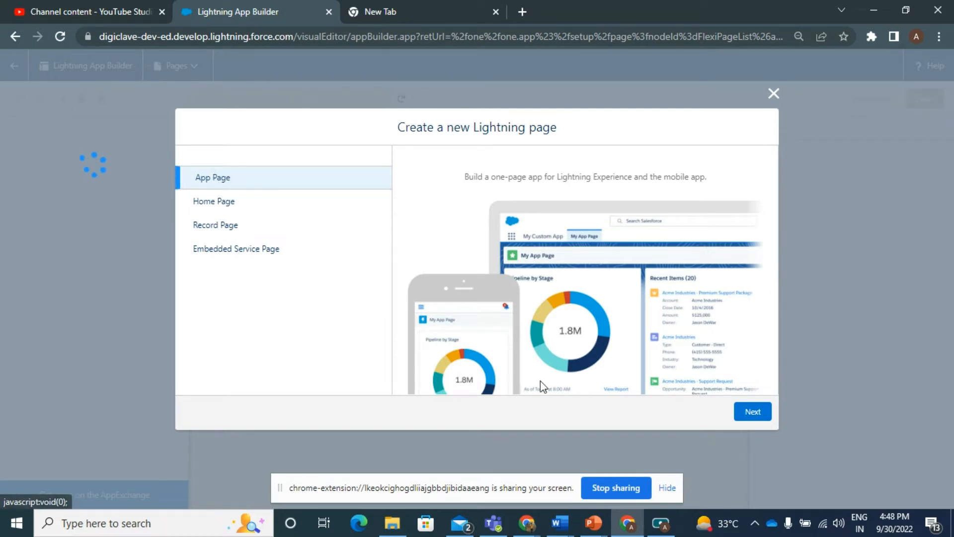
{"action": "left_click", "coordinate": [751, 413]}
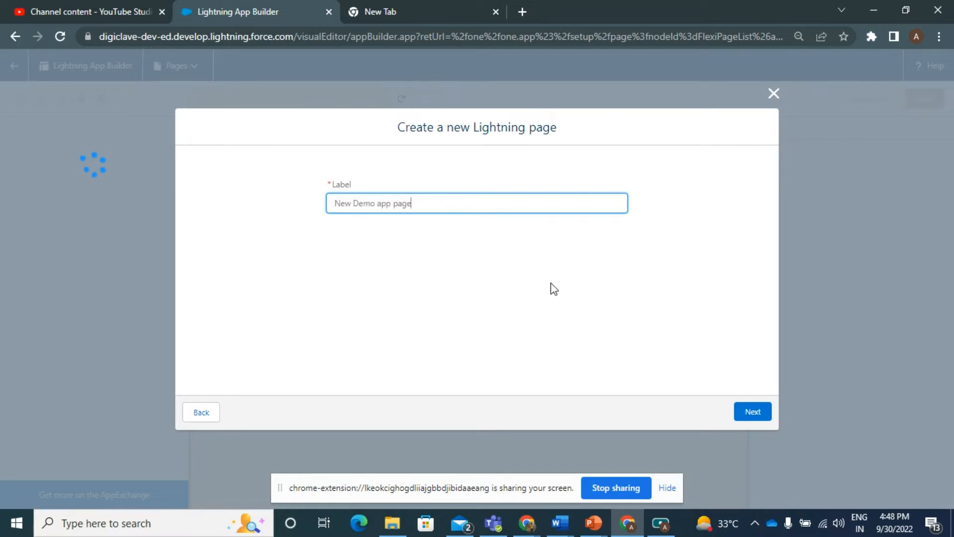
{"action": "left_click", "coordinate": [759, 415]}
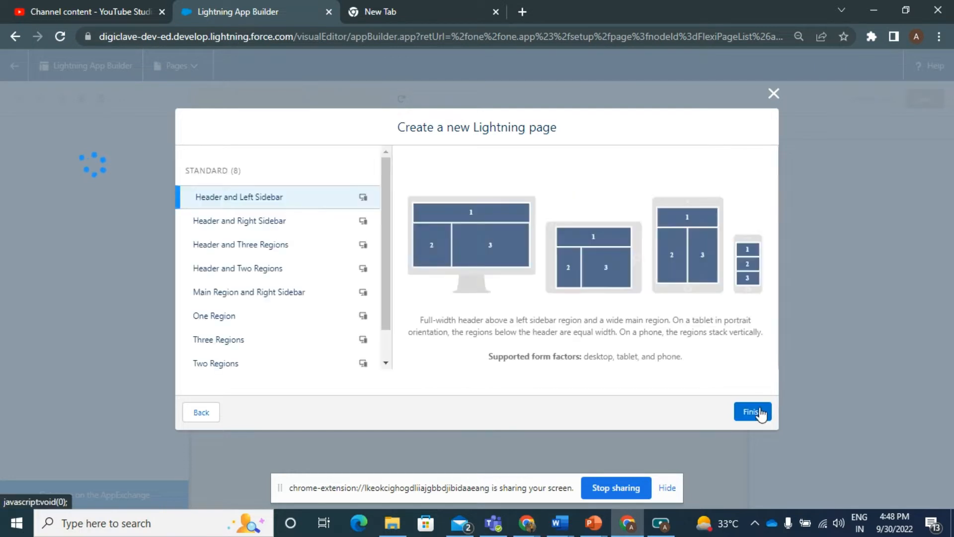
{"action": "left_click", "coordinate": [254, 223]}
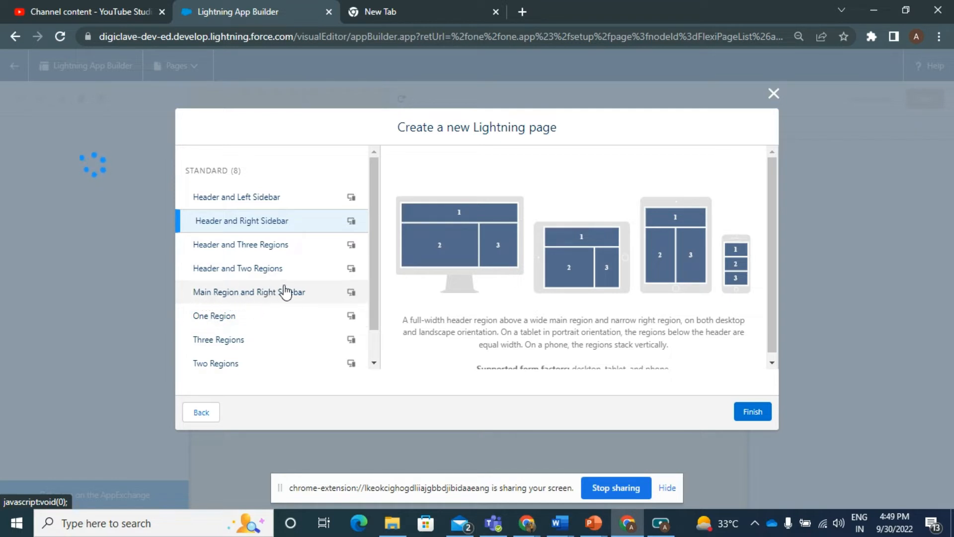
{"action": "left_click", "coordinate": [242, 297]}
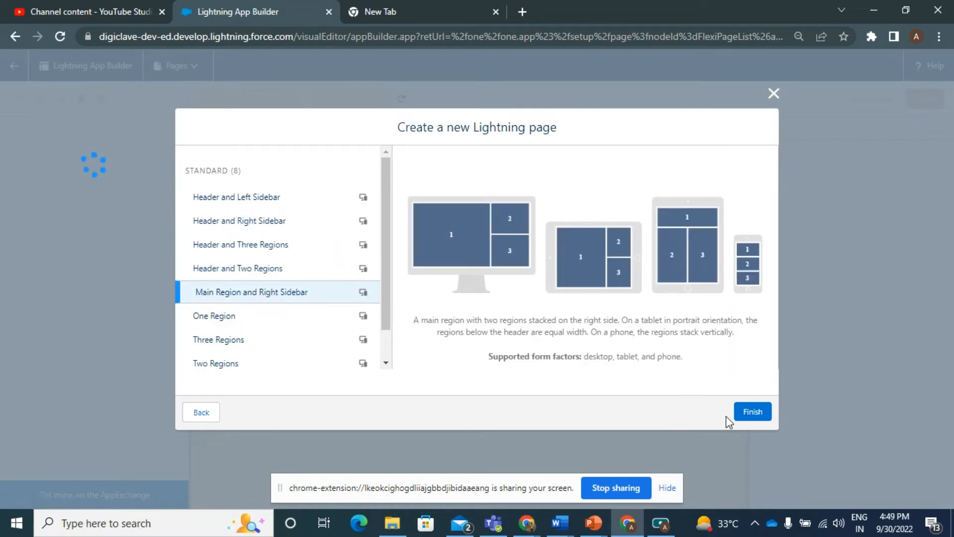
{"action": "left_click", "coordinate": [745, 412]}
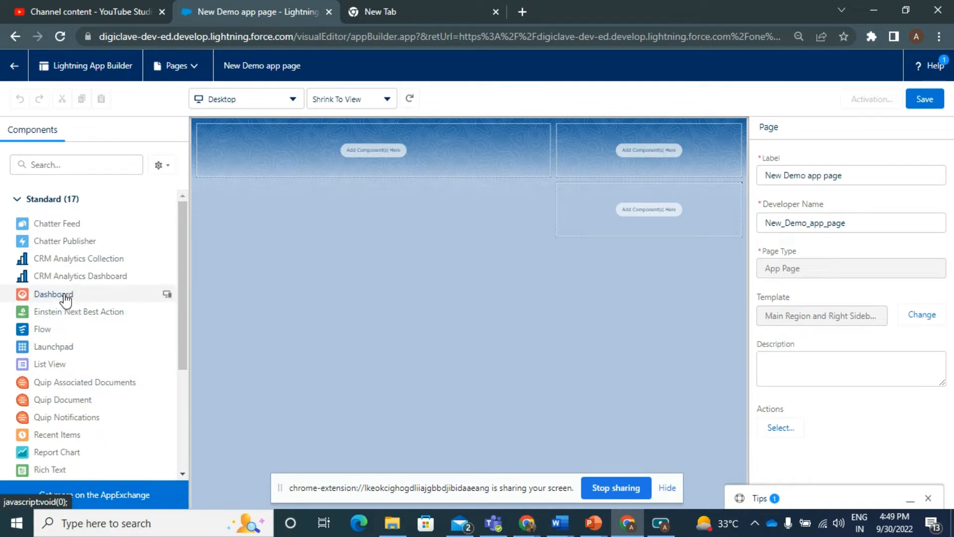
Add a Dashboard component to the page's main region and a Rich Text component to the lower sidebar region.
{"action": "left_click_drag", "start_coordinate": [66, 298], "coordinate": [298, 167]}
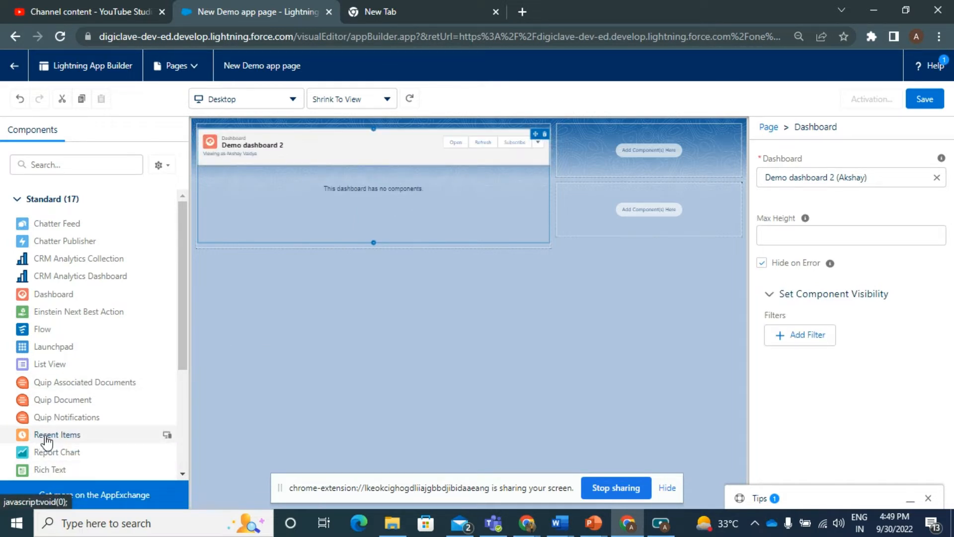
{"action": "scroll", "coordinate": [76, 442], "scroll_direction": "down", "scroll_amount": 2}
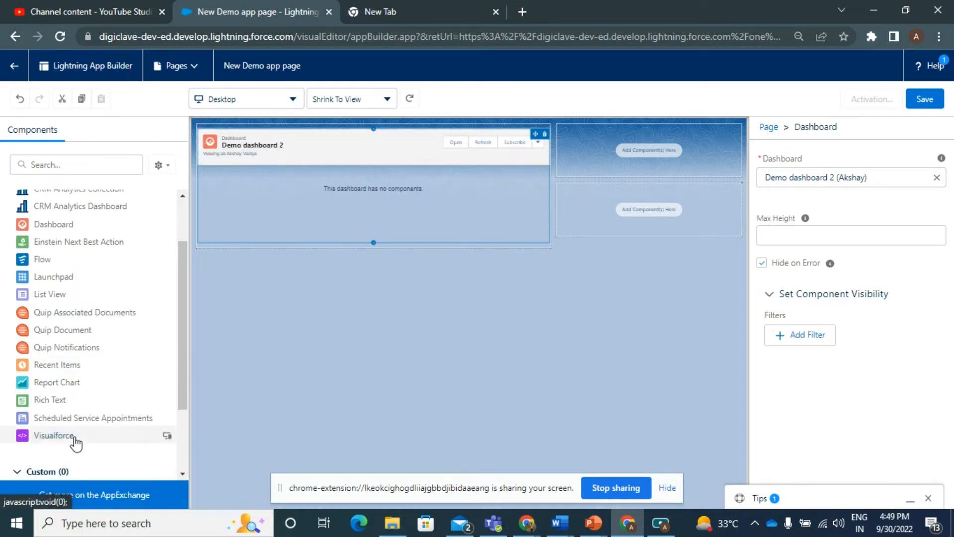
{"action": "left_click_drag", "start_coordinate": [56, 405], "coordinate": [478, 322]}
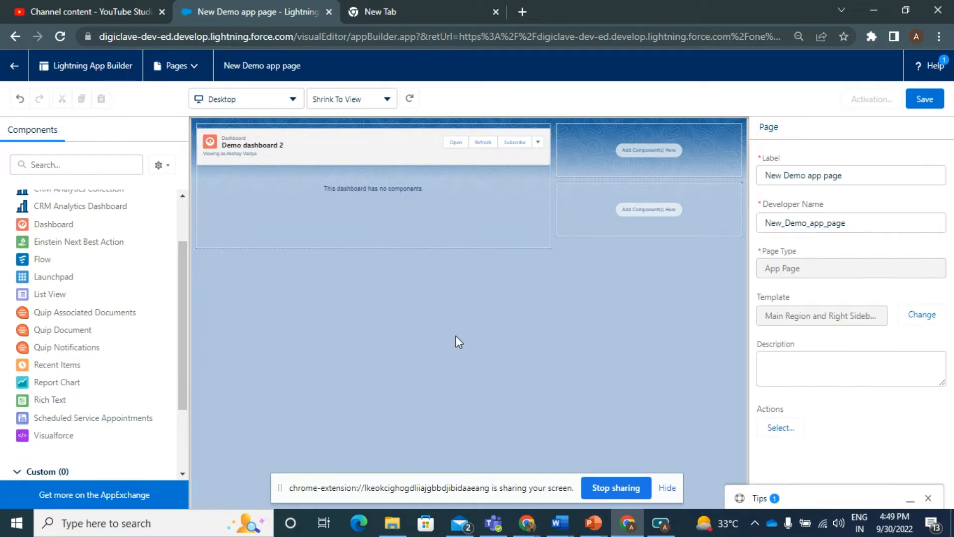
{"action": "left_click_drag", "start_coordinate": [88, 398], "coordinate": [611, 248]}
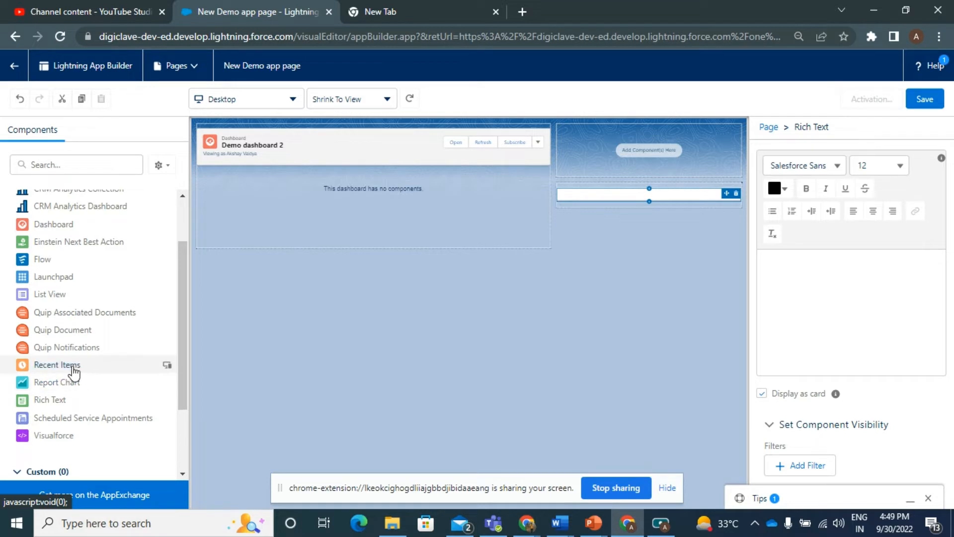
Add a Recent Items component to the upper sidebar region and a Chatter Feed above the dashboard in the main region.
{"action": "left_click_drag", "start_coordinate": [77, 365], "coordinate": [564, 175]}
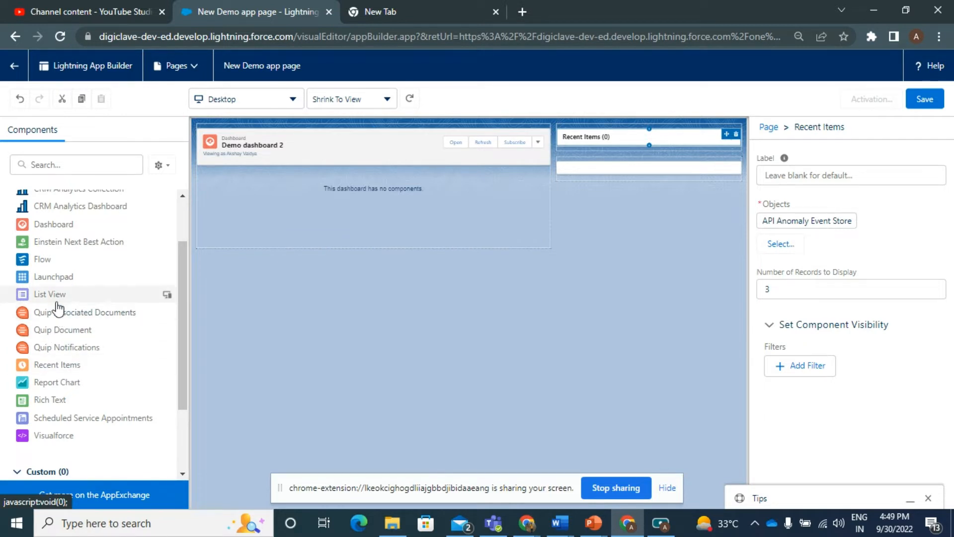
{"action": "scroll", "coordinate": [68, 268], "scroll_direction": "up", "scroll_amount": 2}
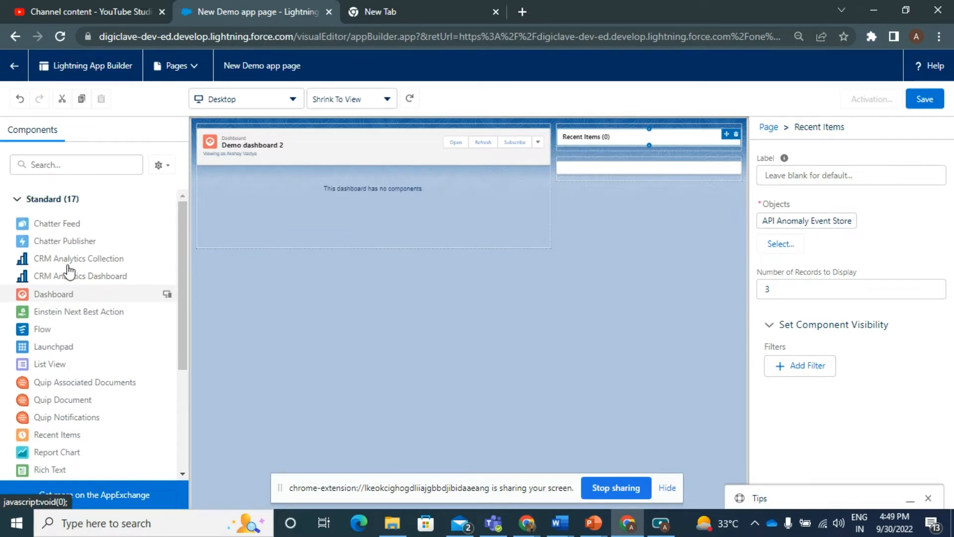
{"action": "left_click_drag", "start_coordinate": [123, 223], "coordinate": [310, 206]}
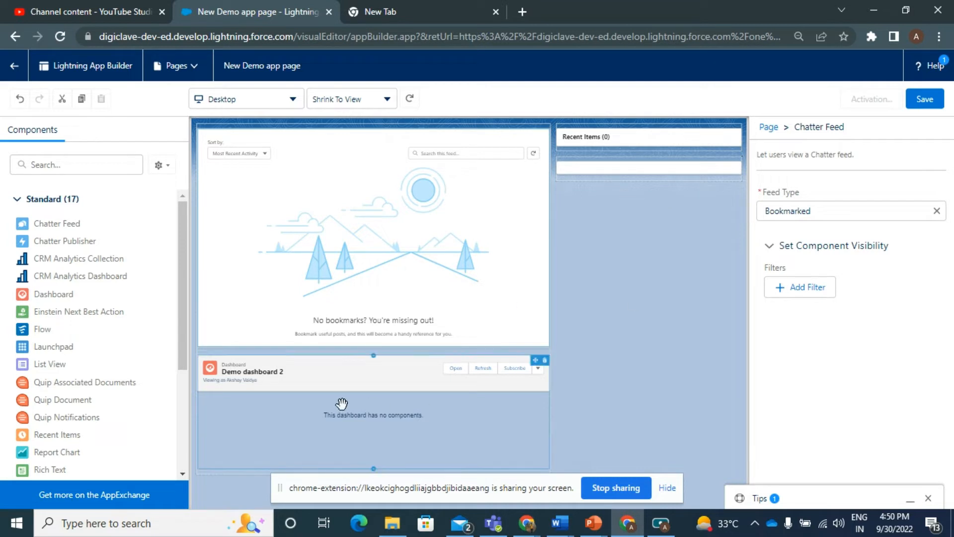
Enter "This is my demo app page" as the content of the Rich Text component.
{"action": "left_click", "coordinate": [602, 173]}
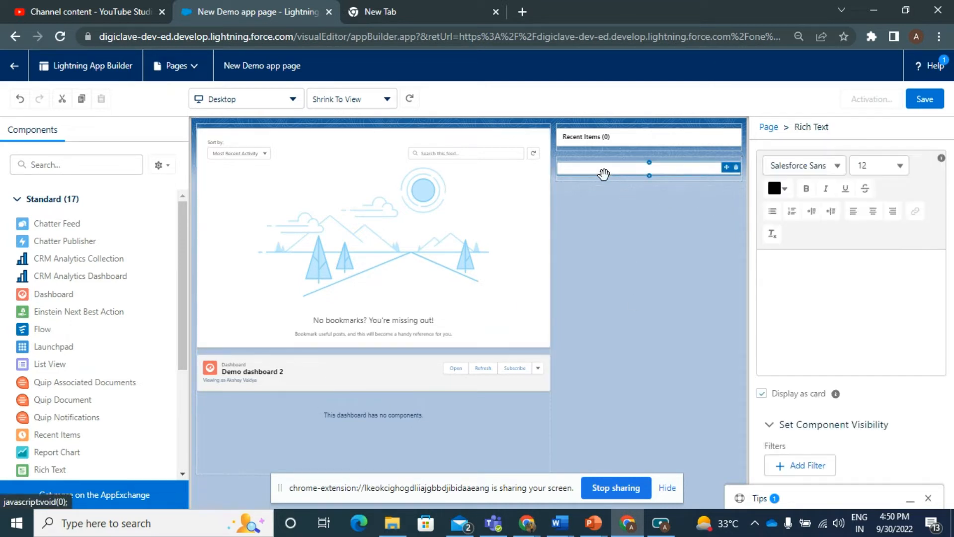
{"action": "left_click", "coordinate": [834, 288]}
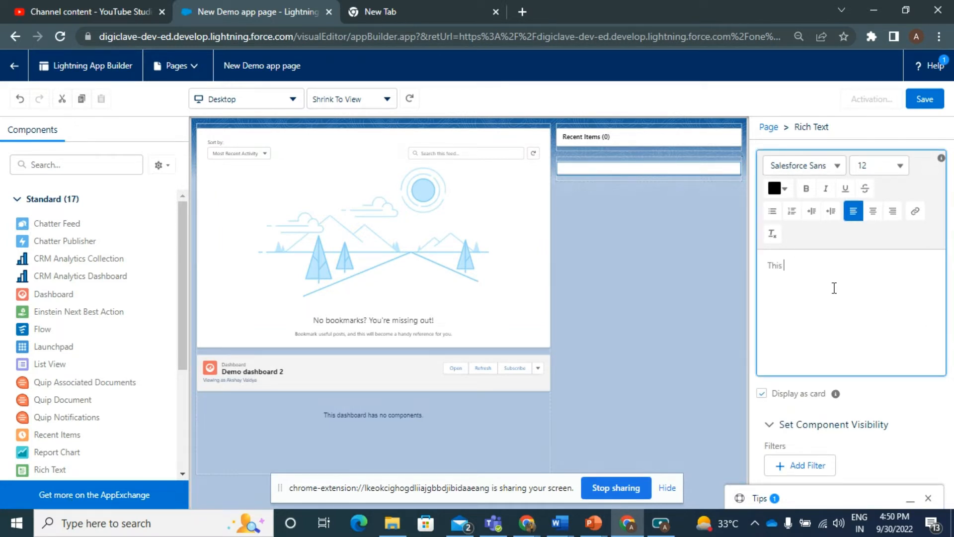
{"action": "type", "text": "This is my demo app page"}
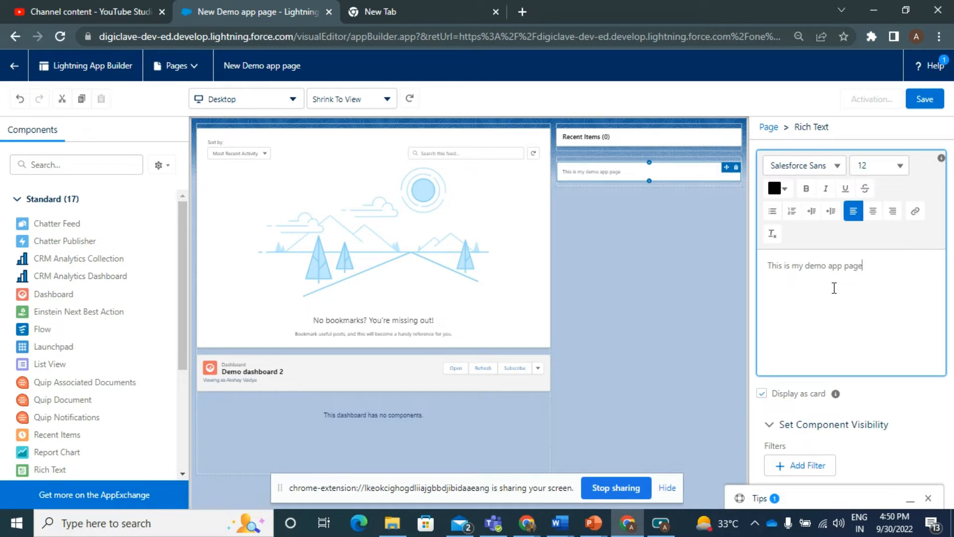
Make the whole Rich Text sentence bold and apply black (#000000) as its text colour.
{"action": "left_click_drag", "start_coordinate": [866, 269], "coordinate": [764, 253]}
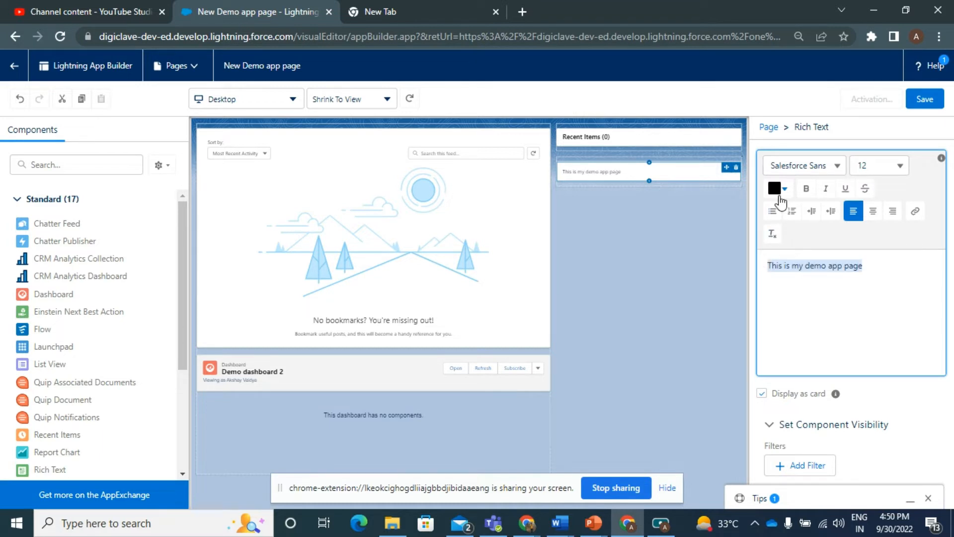
{"action": "left_click", "coordinate": [806, 188]}
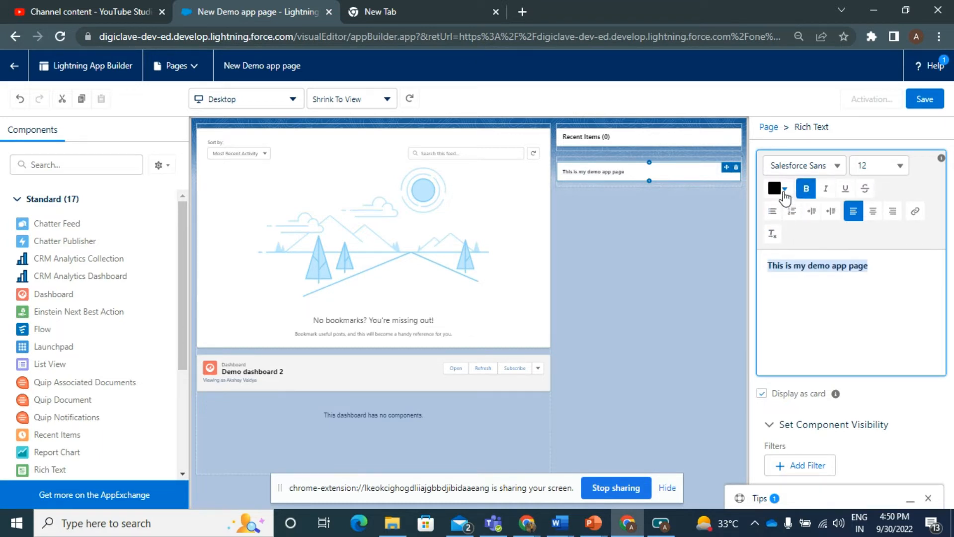
{"action": "left_click", "coordinate": [783, 188]}
{"action": "left_click", "coordinate": [763, 271]}
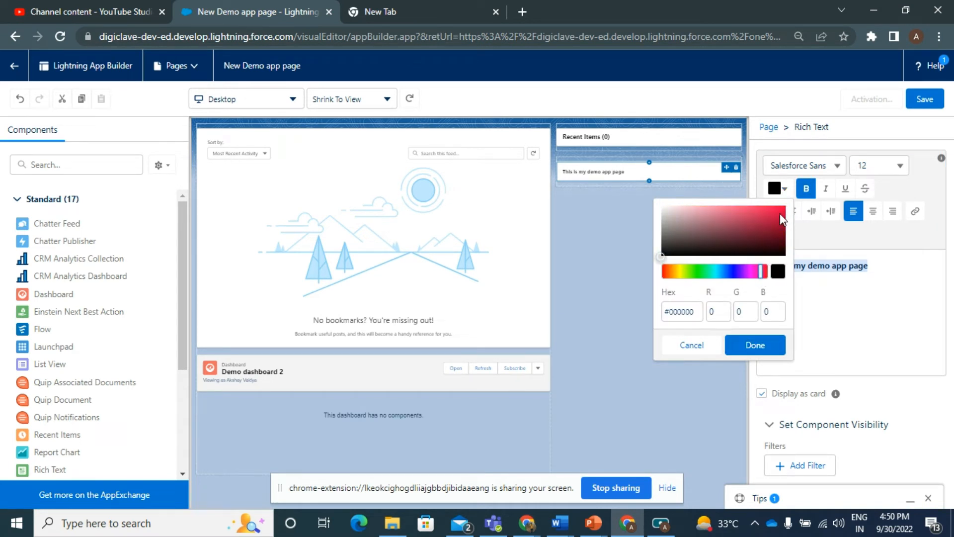
{"action": "left_click", "coordinate": [753, 344]}
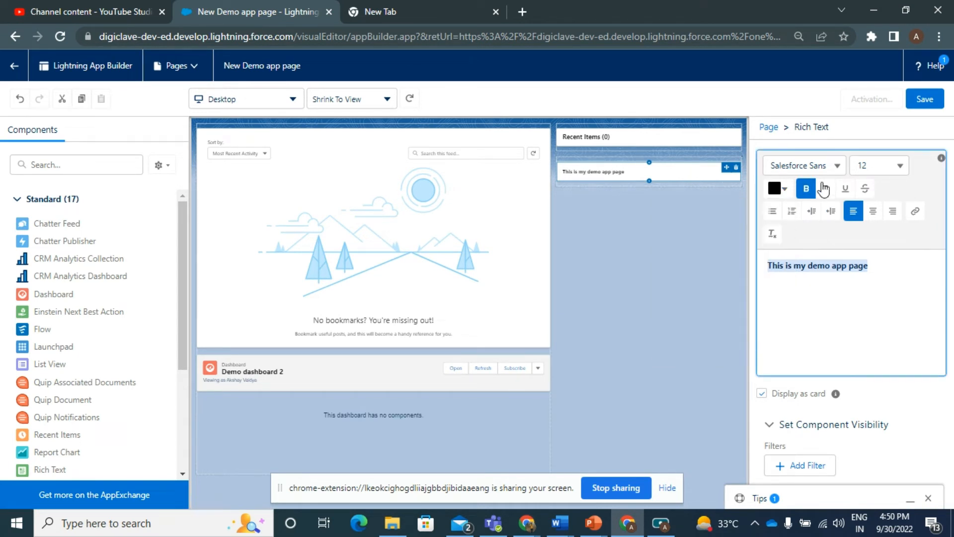
Set the font size of the Rich Text sentence to 16.
{"action": "left_click", "coordinate": [897, 167]}
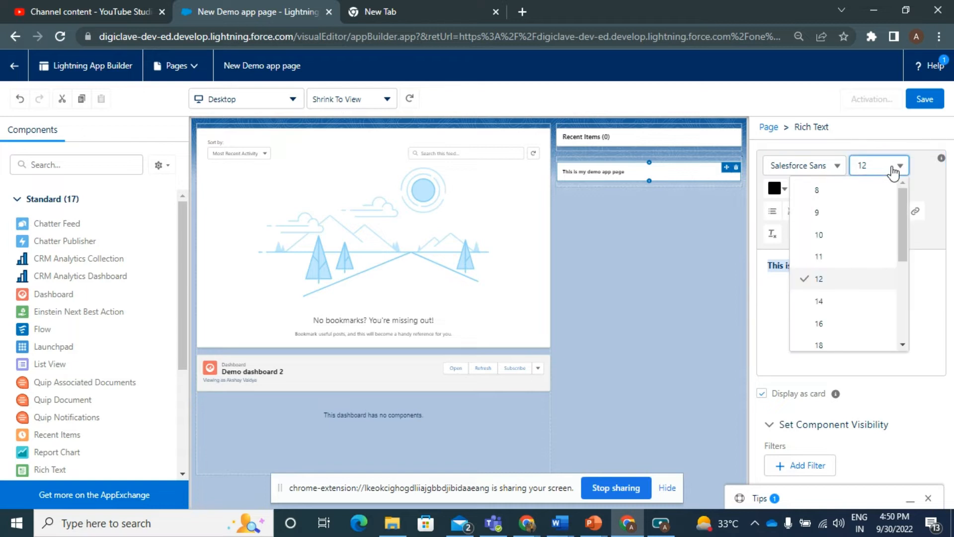
{"action": "left_click", "coordinate": [821, 322]}
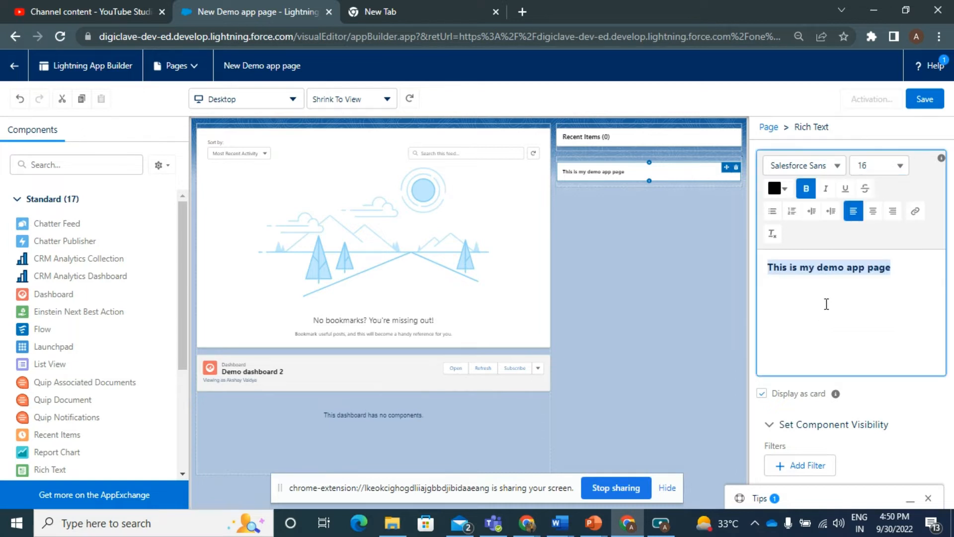
{"action": "left_click", "coordinate": [901, 166]}
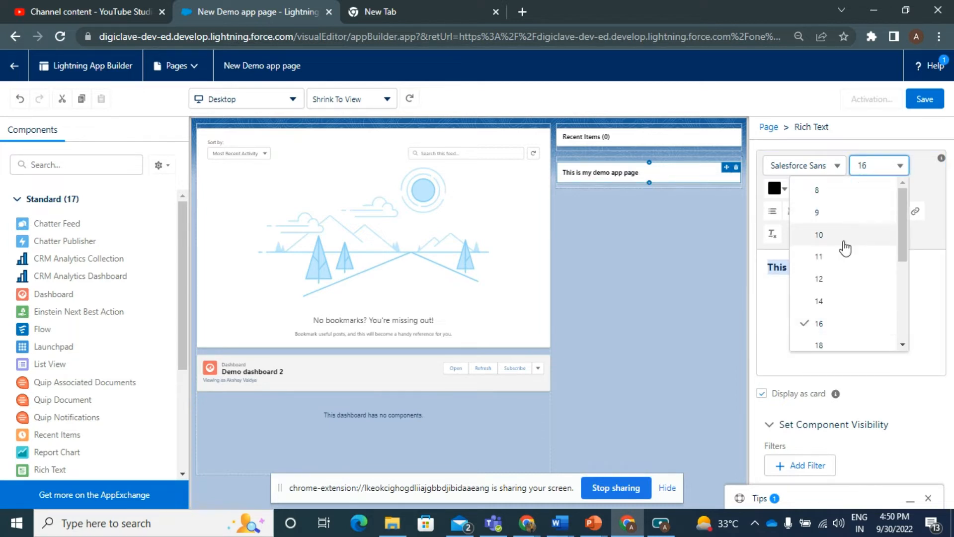
{"action": "left_click", "coordinate": [831, 236]}
{"action": "left_click", "coordinate": [898, 166]}
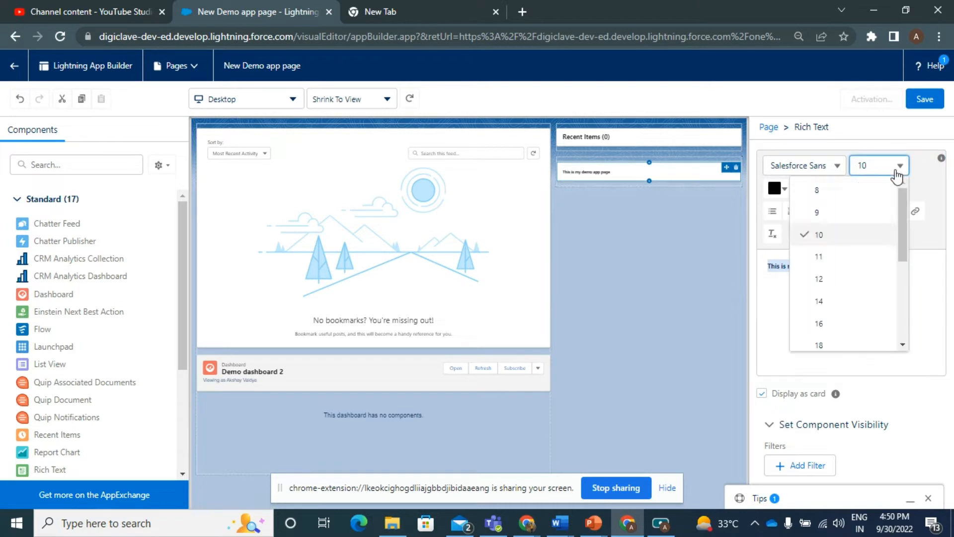
{"action": "left_click", "coordinate": [818, 322]}
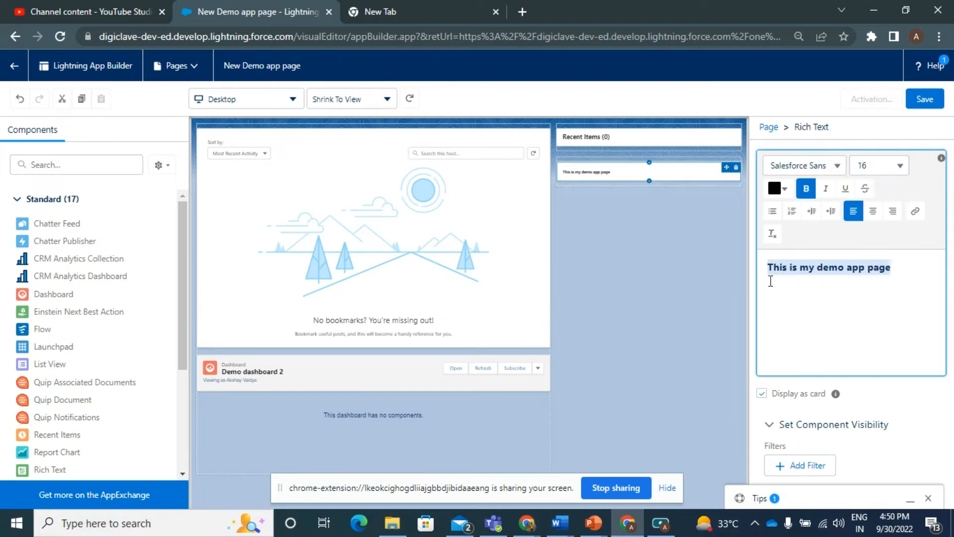
{"action": "left_click", "coordinate": [819, 317]}
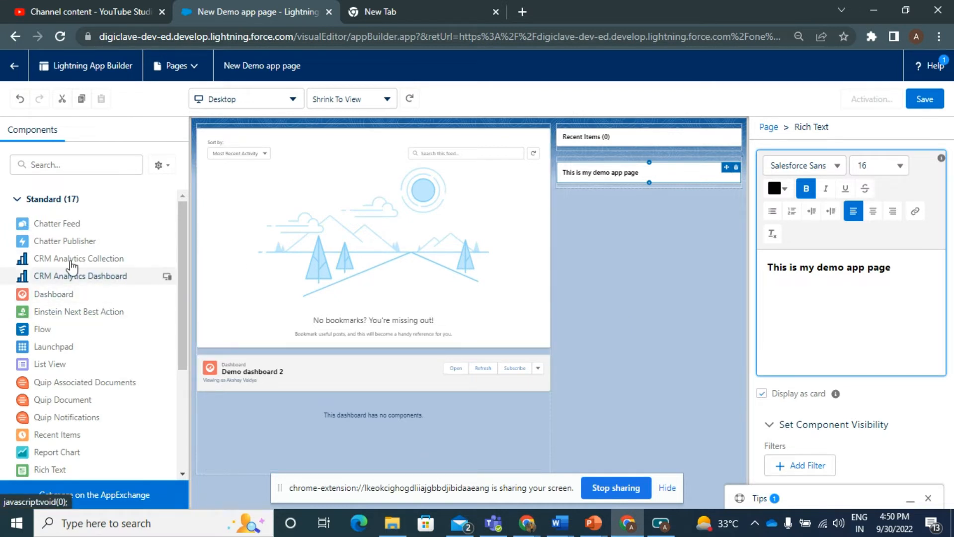
{"action": "scroll", "coordinate": [72, 357], "scroll_direction": "down", "scroll_amount": 3}
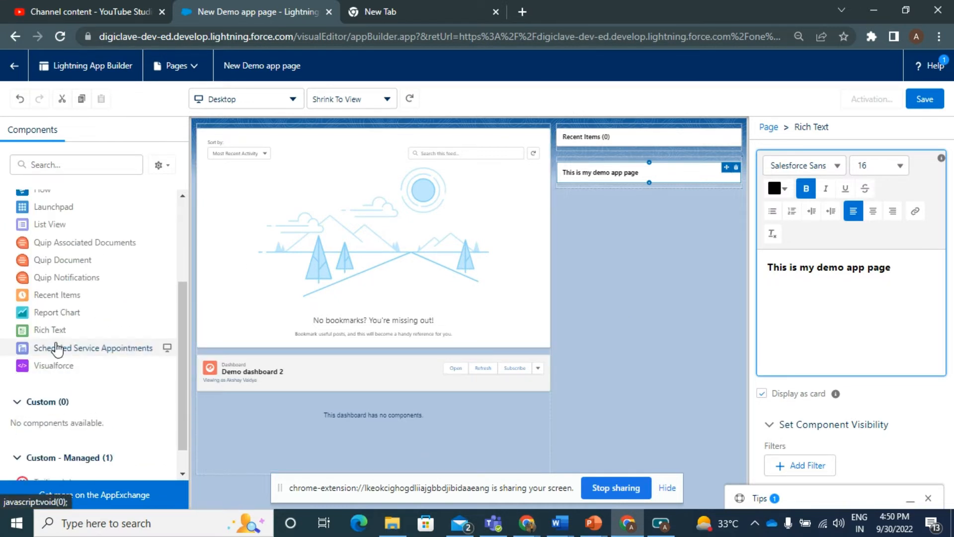
{"action": "scroll", "coordinate": [57, 349], "scroll_direction": "up", "scroll_amount": 2}
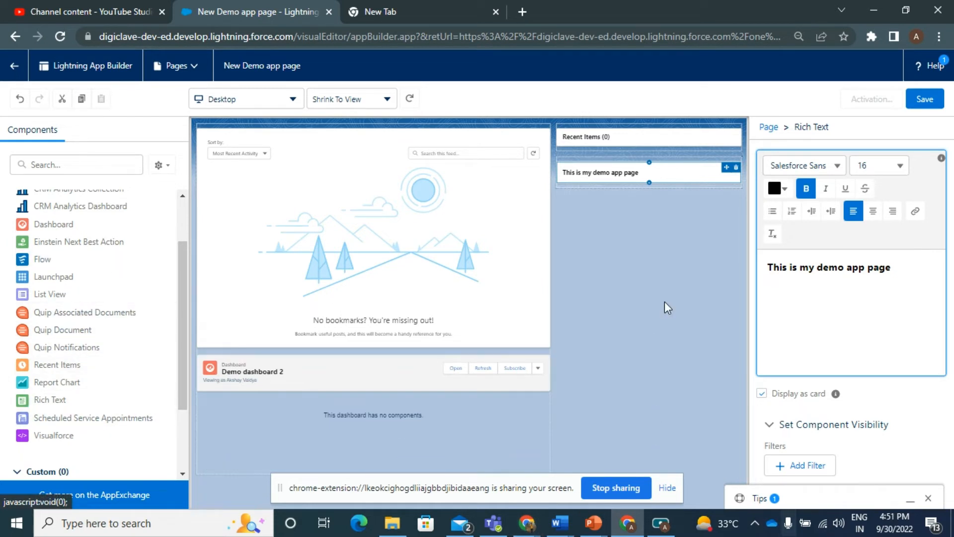
{"action": "left_click", "coordinate": [791, 476]}
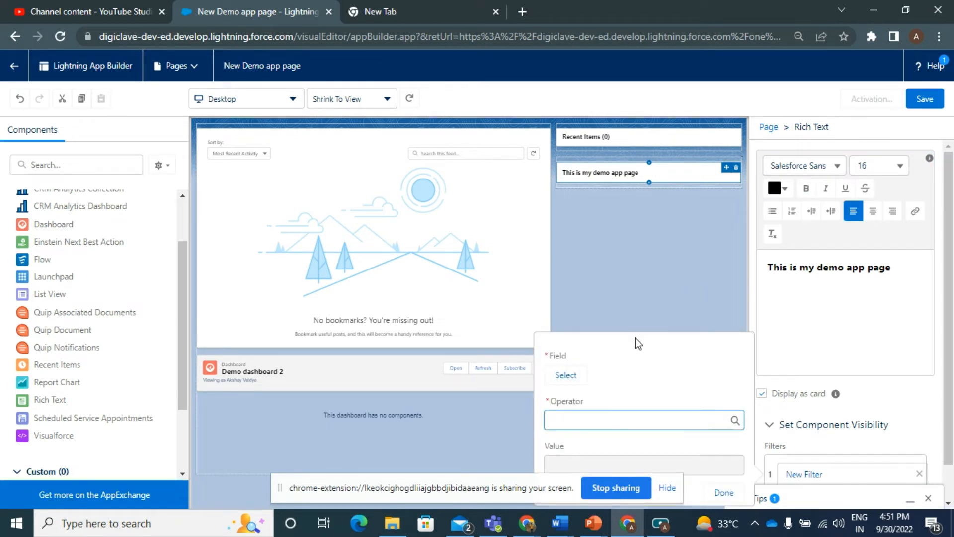
{"action": "left_click", "coordinate": [657, 282]}
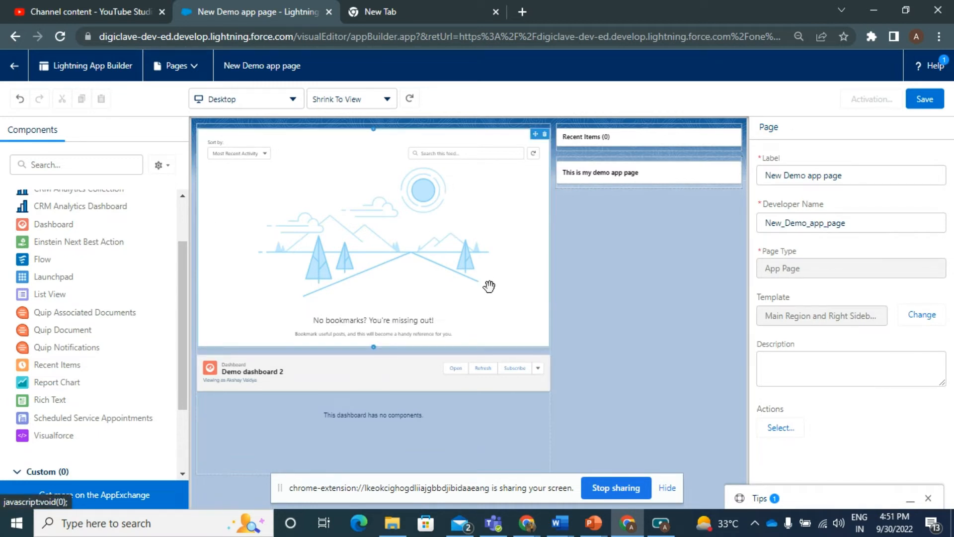
Save the app page and, in its activation settings, choose the green money bag with a dollar sign as its icon.
{"action": "left_click", "coordinate": [924, 101]}
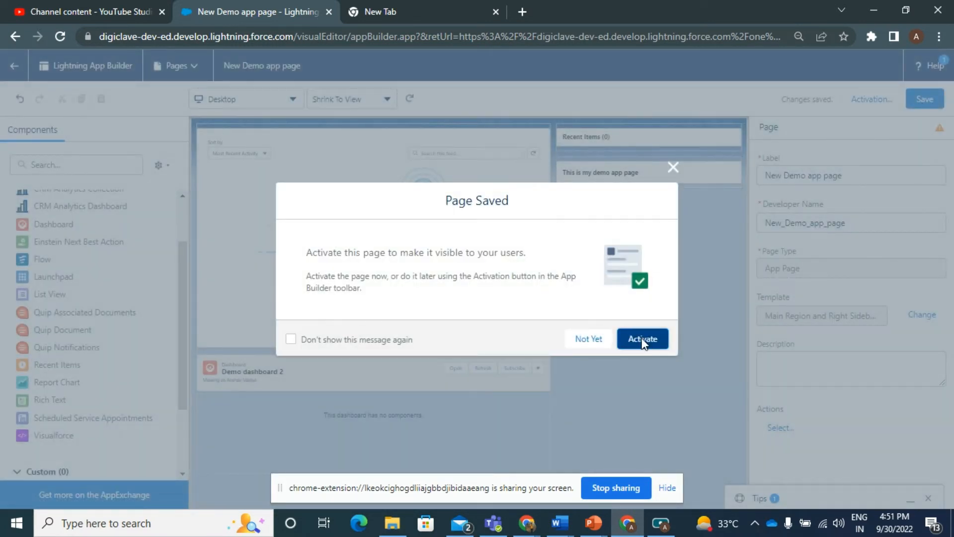
{"action": "left_click", "coordinate": [642, 340]}
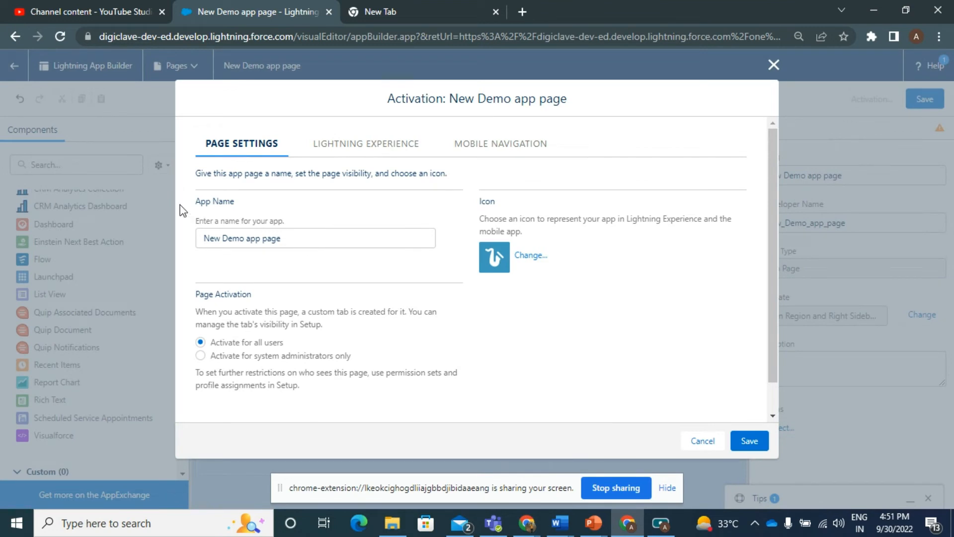
{"action": "left_click", "coordinate": [530, 255]}
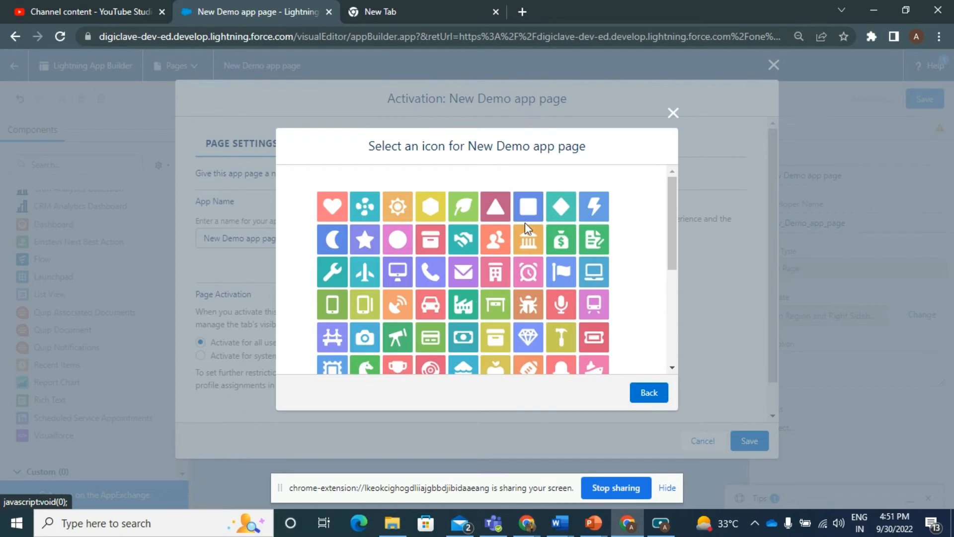
{"action": "scroll", "coordinate": [570, 274], "scroll_direction": "down", "scroll_amount": 1}
{"action": "scroll", "coordinate": [546, 298], "scroll_direction": "down", "scroll_amount": 5}
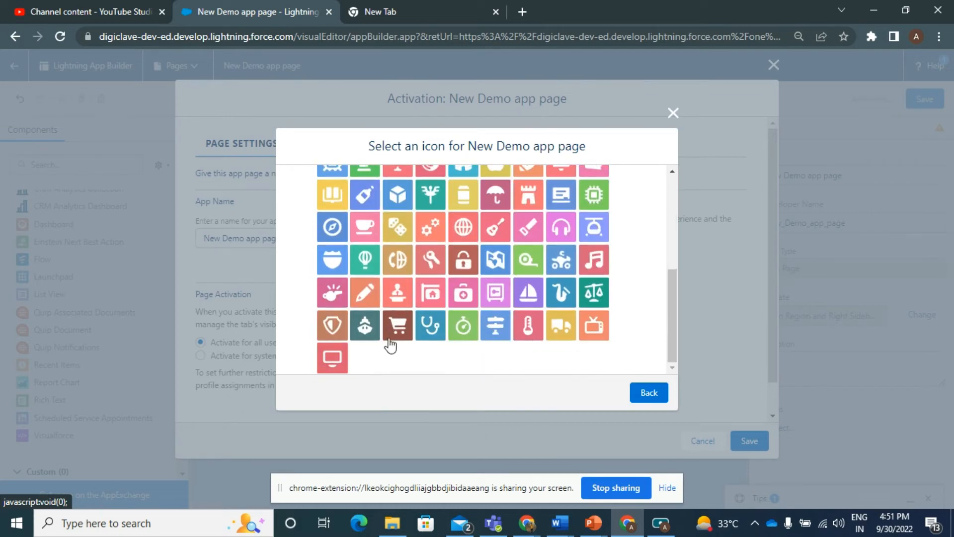
{"action": "scroll", "coordinate": [401, 334], "scroll_direction": "up", "scroll_amount": 5}
{"action": "scroll", "coordinate": [340, 276], "scroll_direction": "up", "scroll_amount": 2}
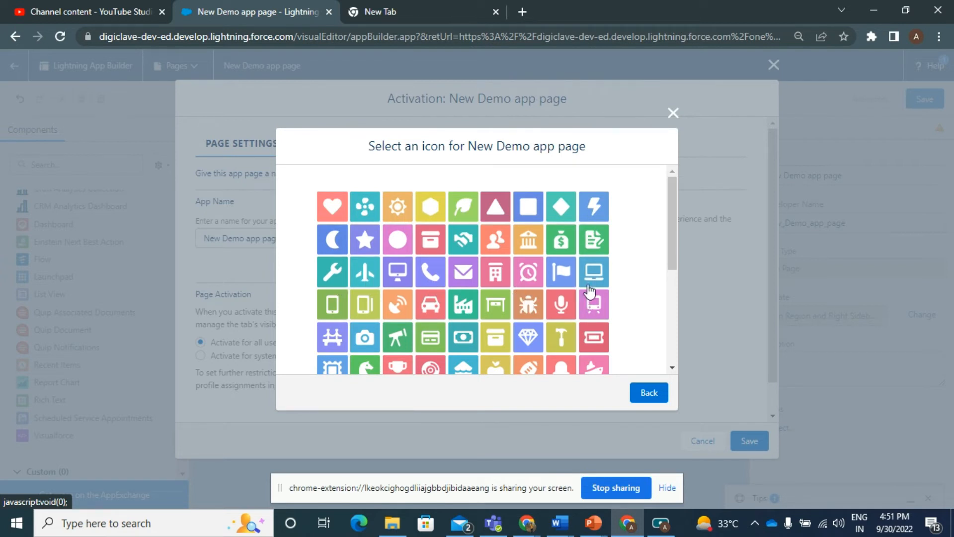
{"action": "left_click", "coordinate": [565, 252]}
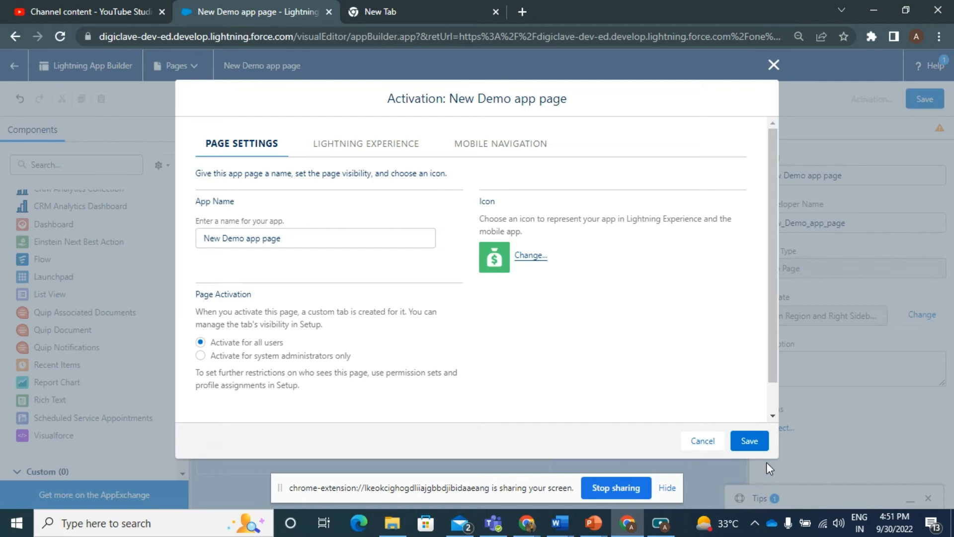
In the activation's Lightning Experience settings, add the page to My Business app.
{"action": "left_click", "coordinate": [740, 445]}
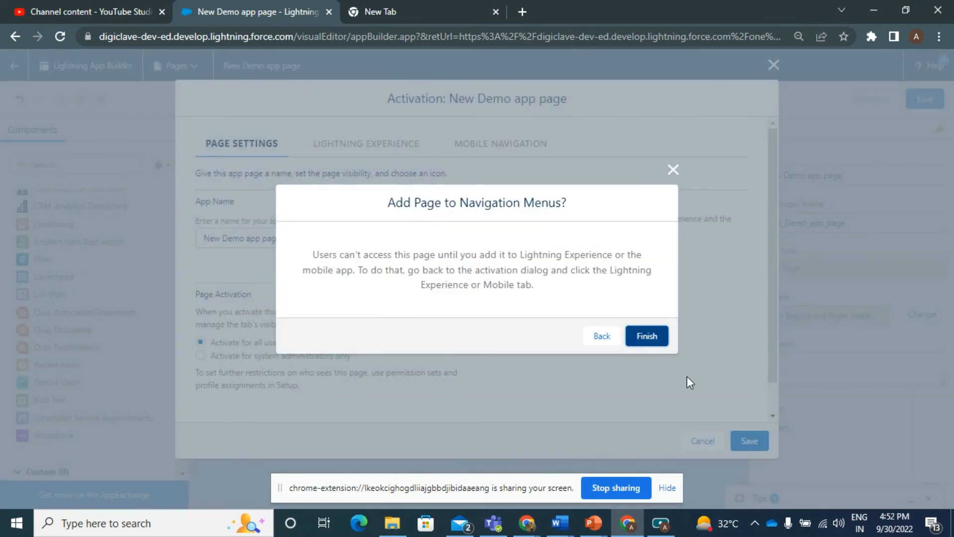
{"action": "left_click", "coordinate": [672, 171]}
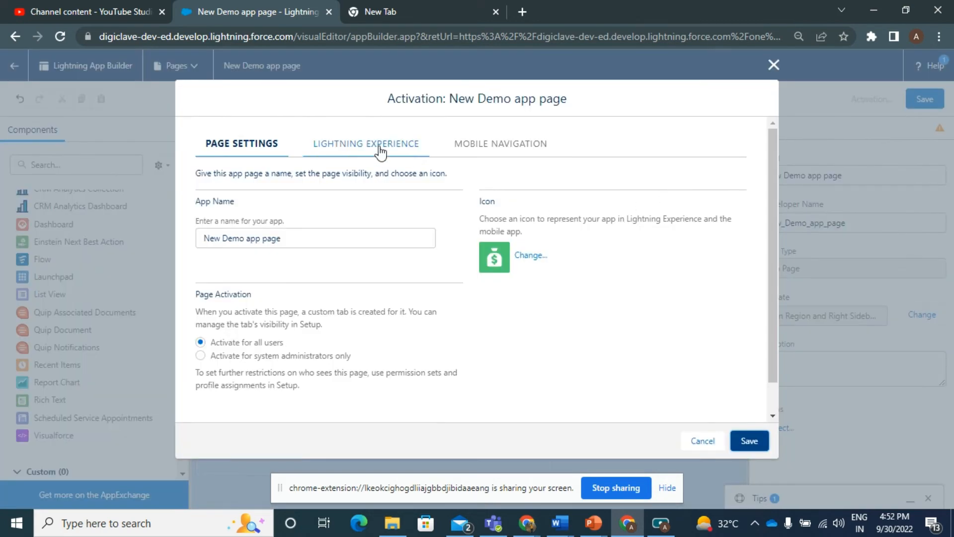
{"action": "left_click", "coordinate": [408, 147]}
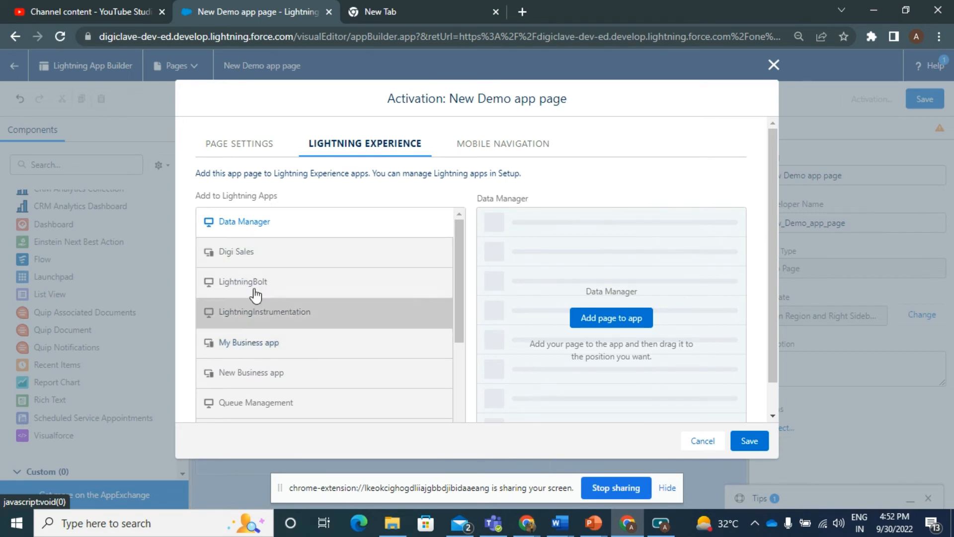
{"action": "scroll", "coordinate": [268, 313], "scroll_direction": "down", "scroll_amount": 1}
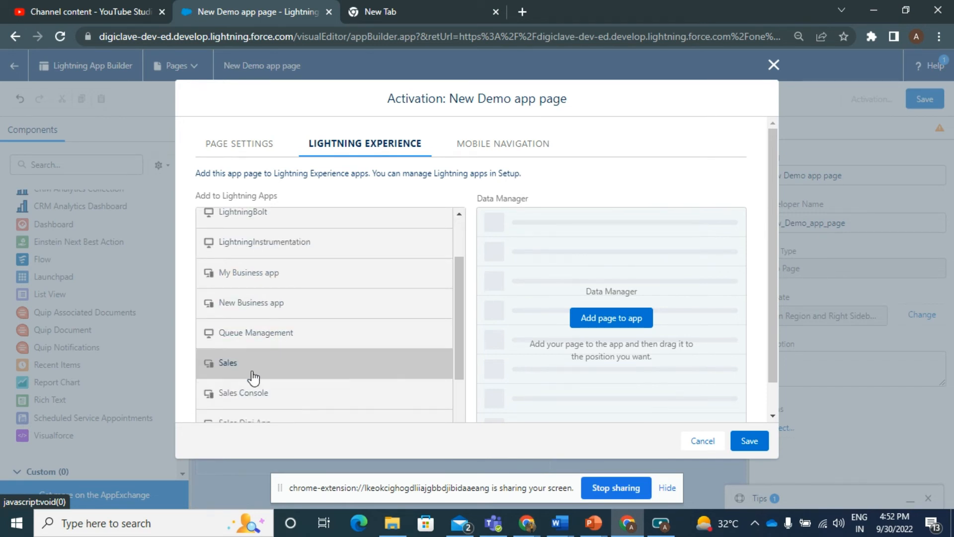
{"action": "scroll", "coordinate": [247, 375], "scroll_direction": "up", "scroll_amount": 1}
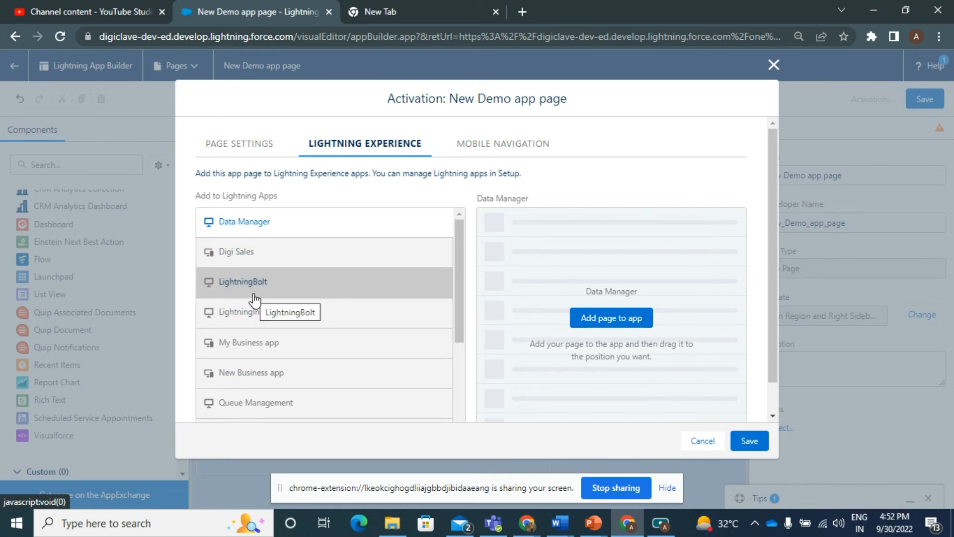
{"action": "left_click", "coordinate": [252, 351]}
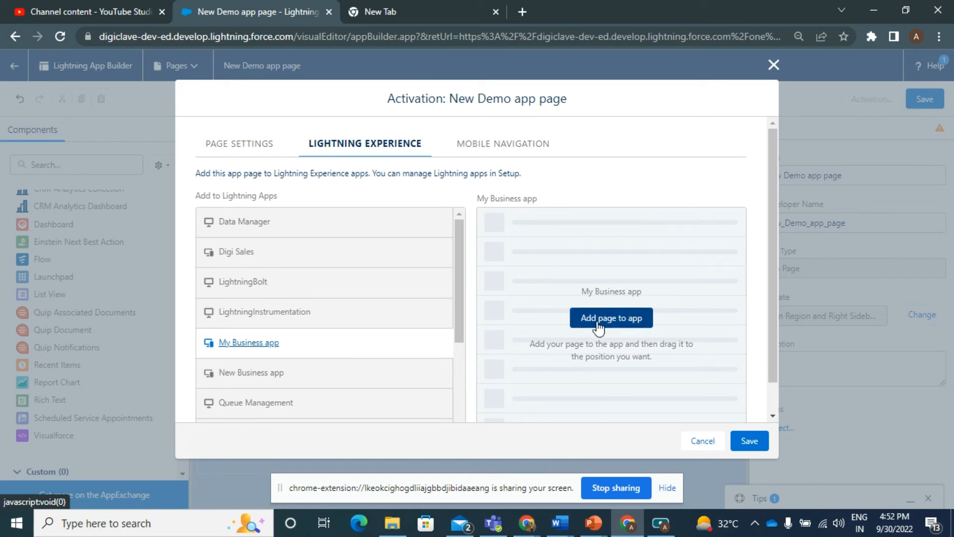
{"action": "left_click", "coordinate": [579, 323]}
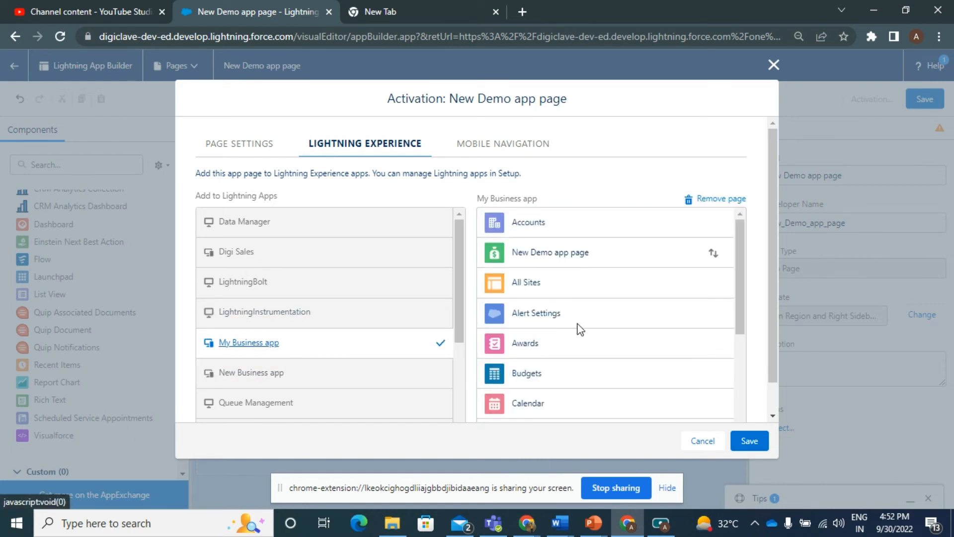
Review the page's place in My Business app's navigation, then save the activation and the app page.
{"action": "scroll", "coordinate": [576, 328], "scroll_direction": "down", "scroll_amount": 5}
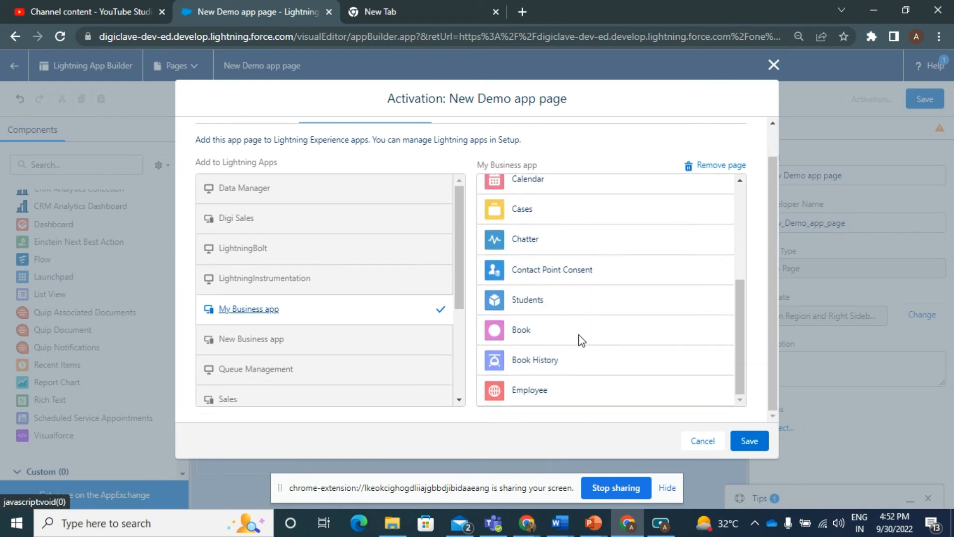
{"action": "scroll", "coordinate": [579, 344], "scroll_direction": "up", "scroll_amount": 4}
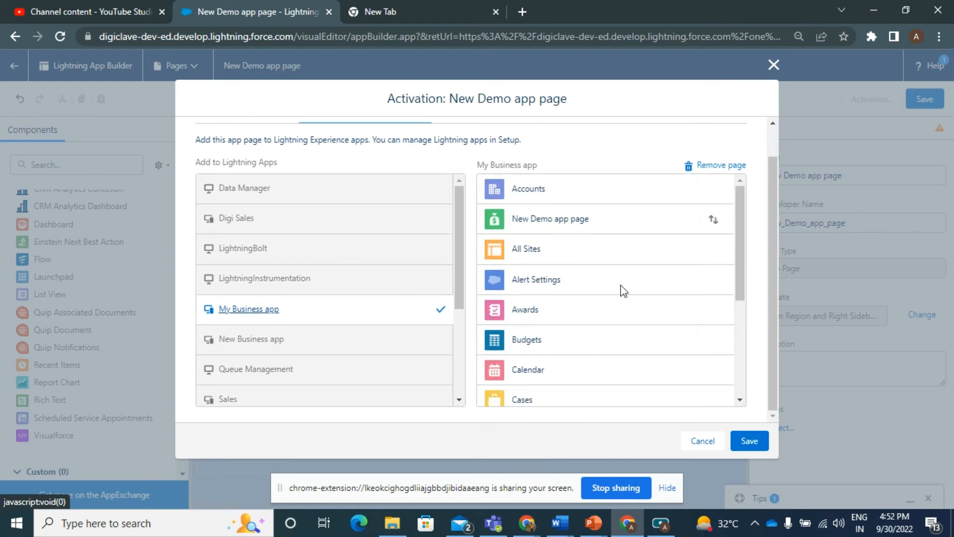
{"action": "scroll", "coordinate": [602, 297], "scroll_direction": "down", "scroll_amount": 5}
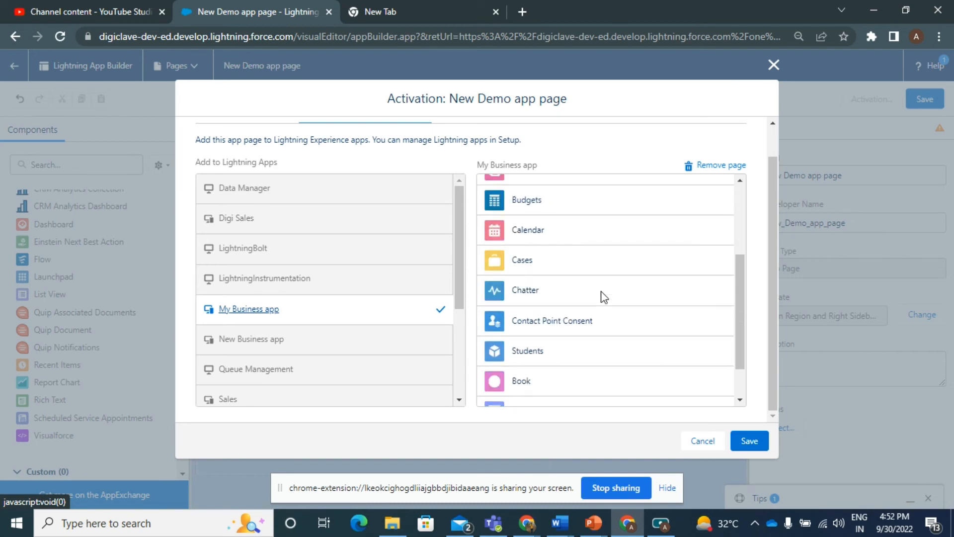
{"action": "scroll", "coordinate": [602, 307], "scroll_direction": "up", "scroll_amount": 5}
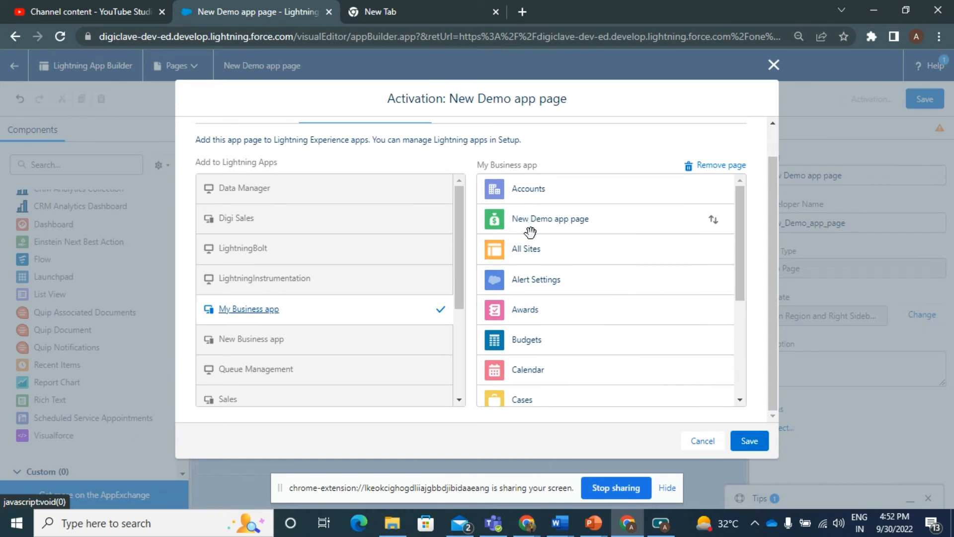
{"action": "left_click", "coordinate": [748, 443]}
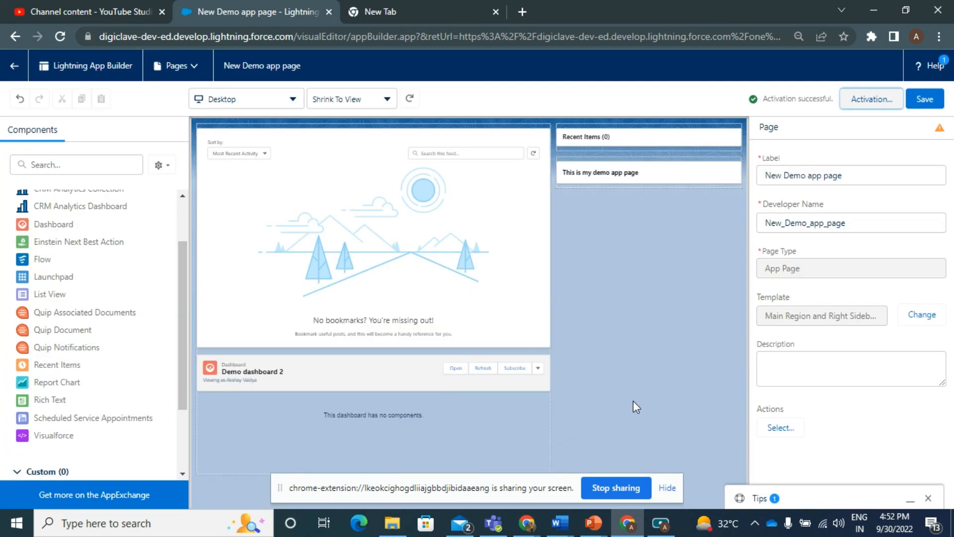
{"action": "left_click", "coordinate": [914, 104]}
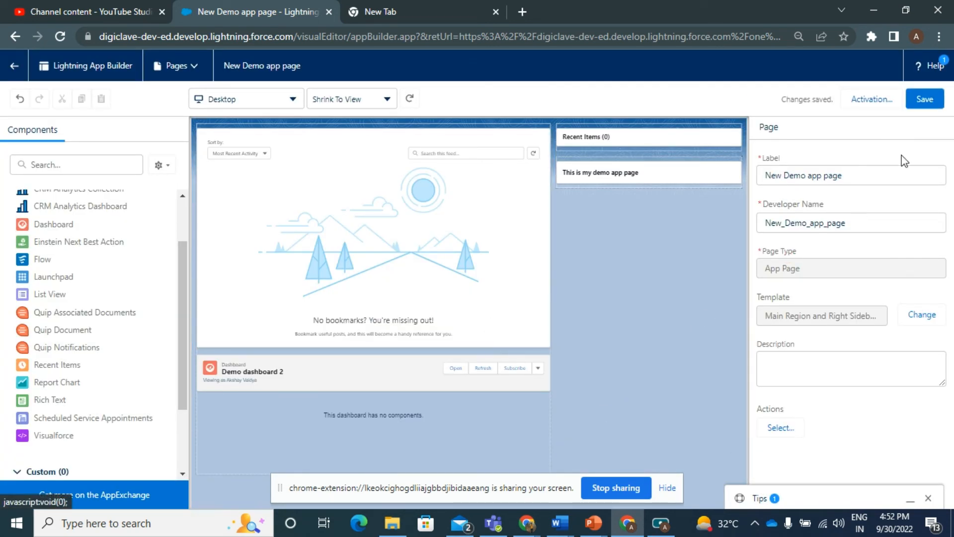
{"action": "left_click", "coordinate": [925, 103]}
In the empty browser tab, search for "salesforce login", open the Salesforce login page and log in with the prefilled credentials.
{"action": "left_click", "coordinate": [382, 12]}
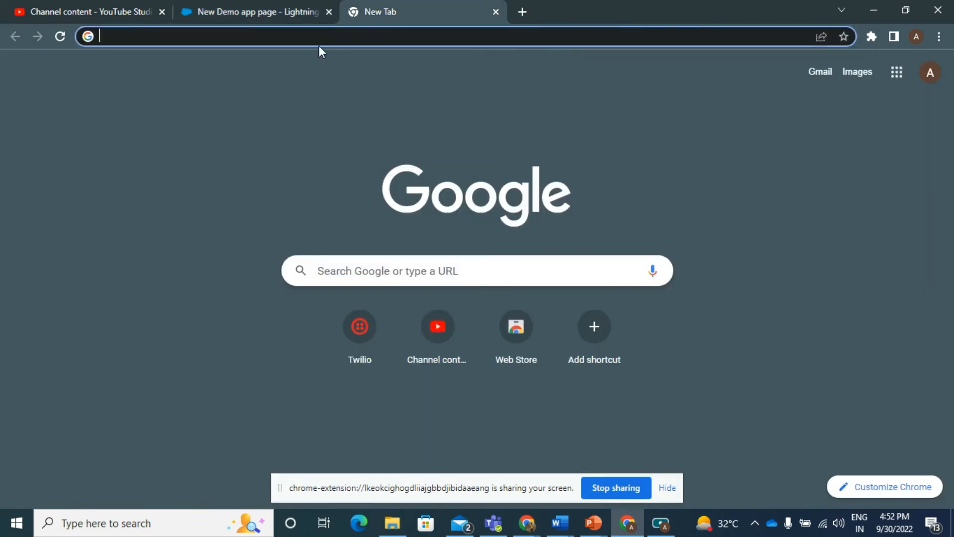
{"action": "left_click", "coordinate": [117, 32]}
{"action": "left_click", "coordinate": [141, 64]}
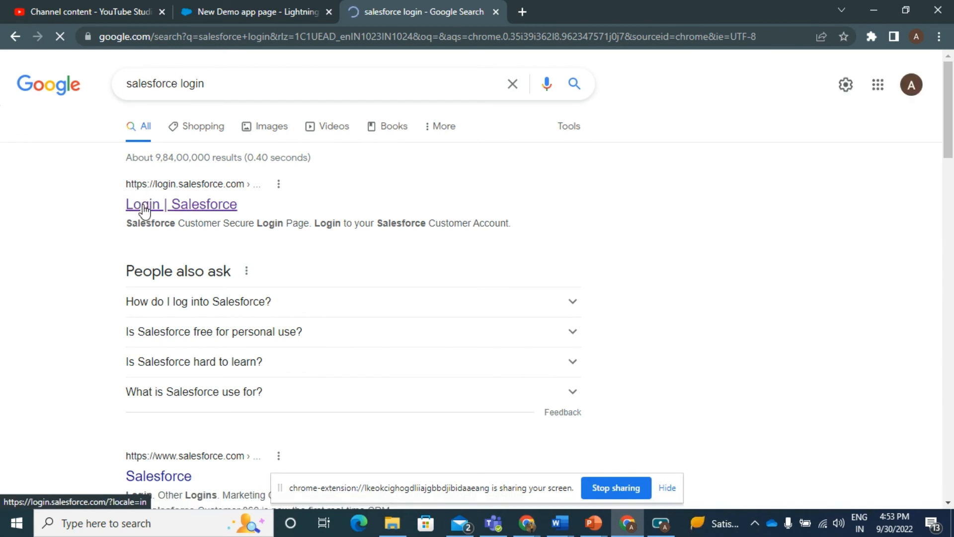
{"action": "left_click", "coordinate": [144, 210]}
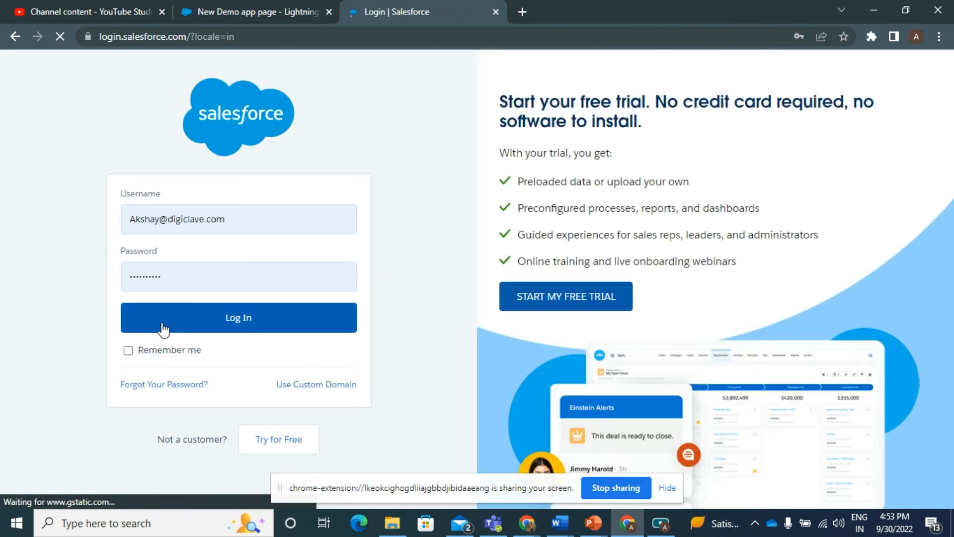
{"action": "left_click", "coordinate": [162, 320]}
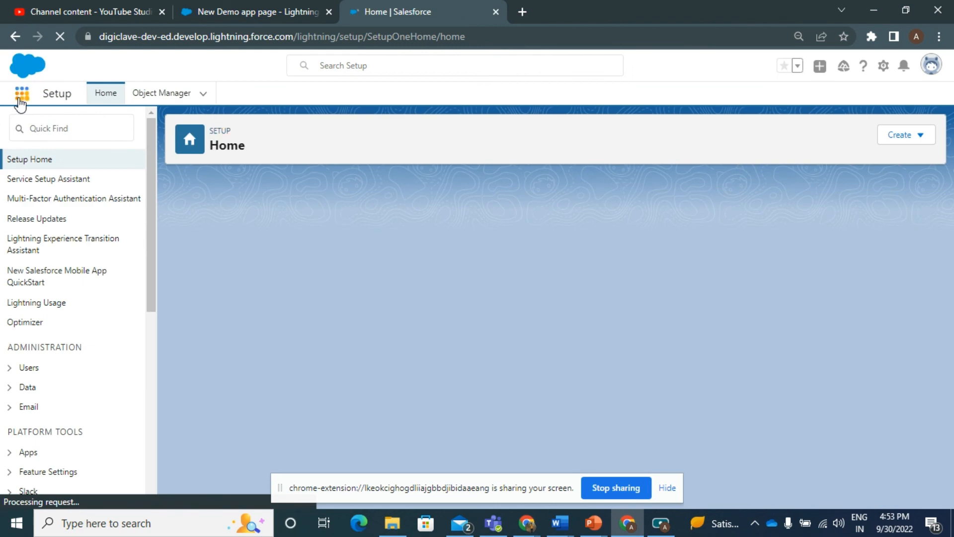
Launch My Business app from the App Launcher and open New Demo app page to check it.
{"action": "left_click", "coordinate": [21, 94]}
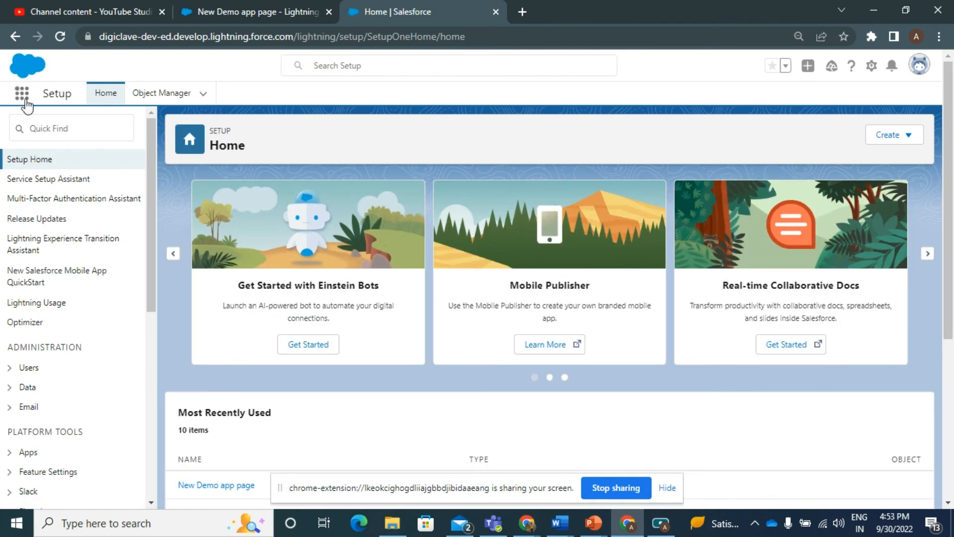
{"action": "left_click", "coordinate": [22, 94]}
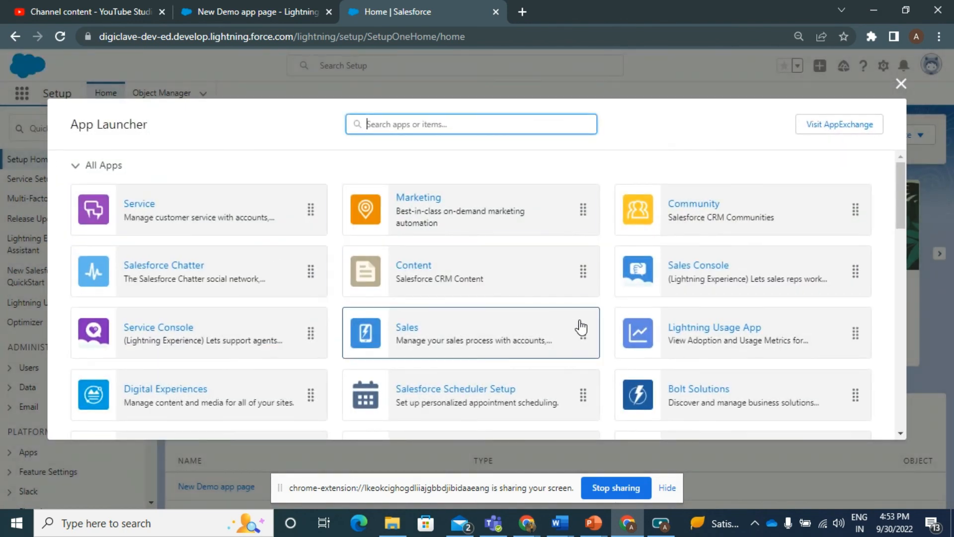
{"action": "scroll", "coordinate": [520, 355], "scroll_direction": "down", "scroll_amount": 2}
{"action": "scroll", "coordinate": [645, 298], "scroll_direction": "up", "scroll_amount": 1}
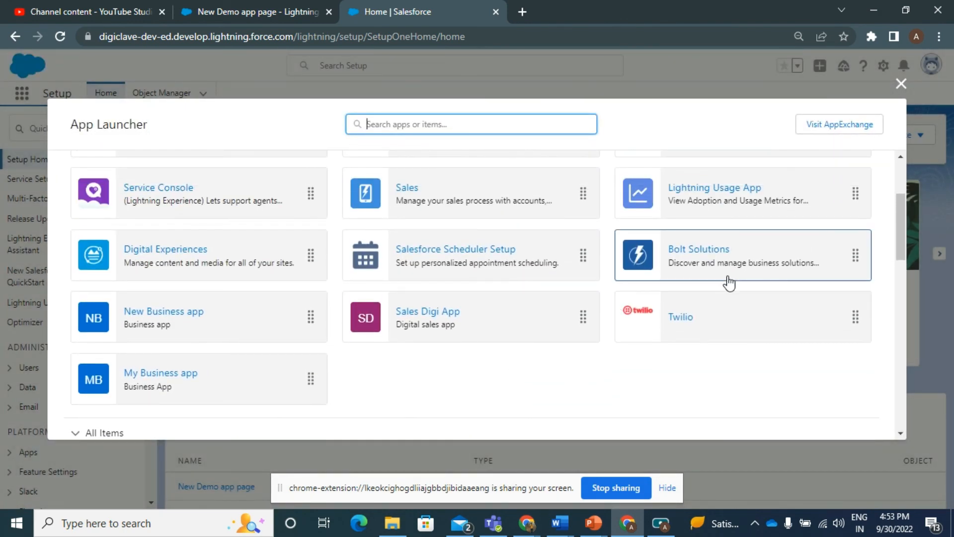
{"action": "left_click", "coordinate": [154, 376]}
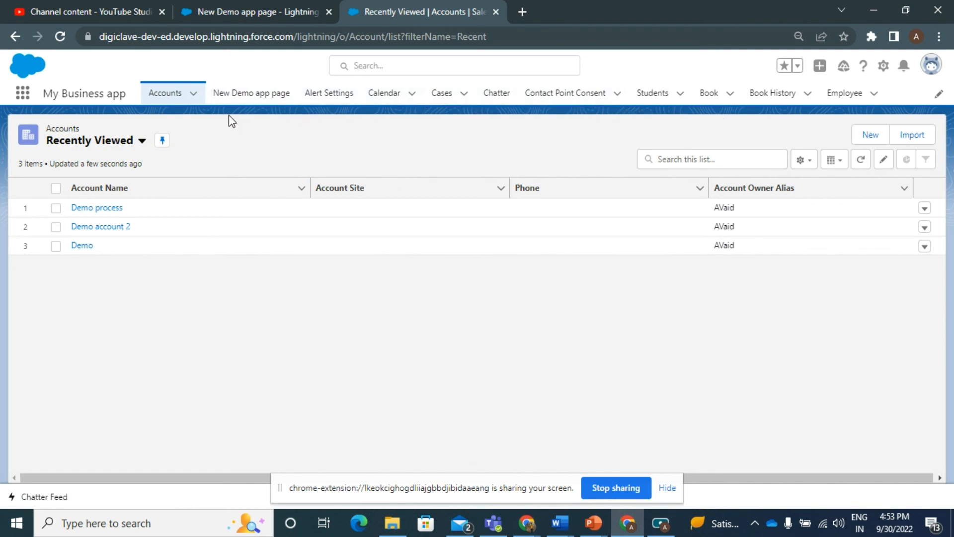
{"action": "left_click", "coordinate": [237, 98]}
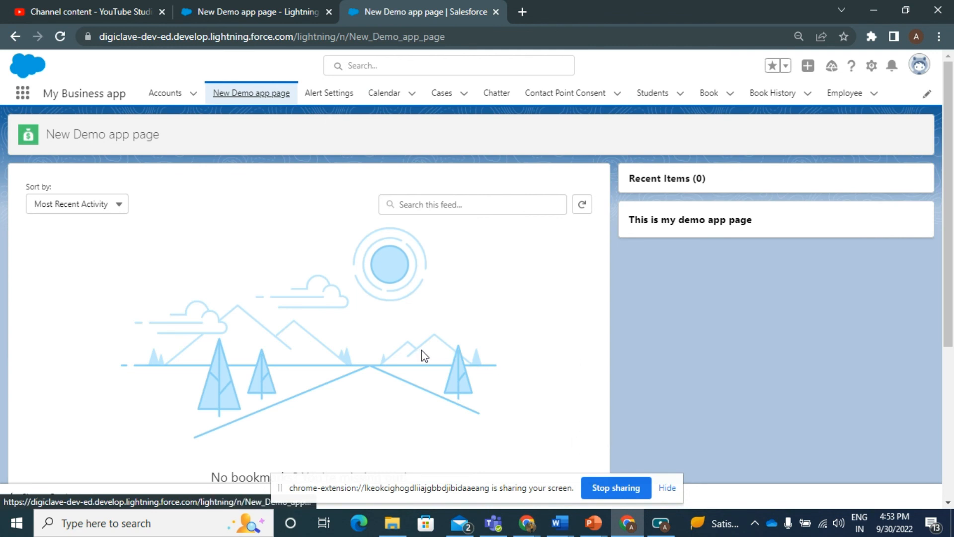
{"action": "left_click", "coordinate": [660, 522]}
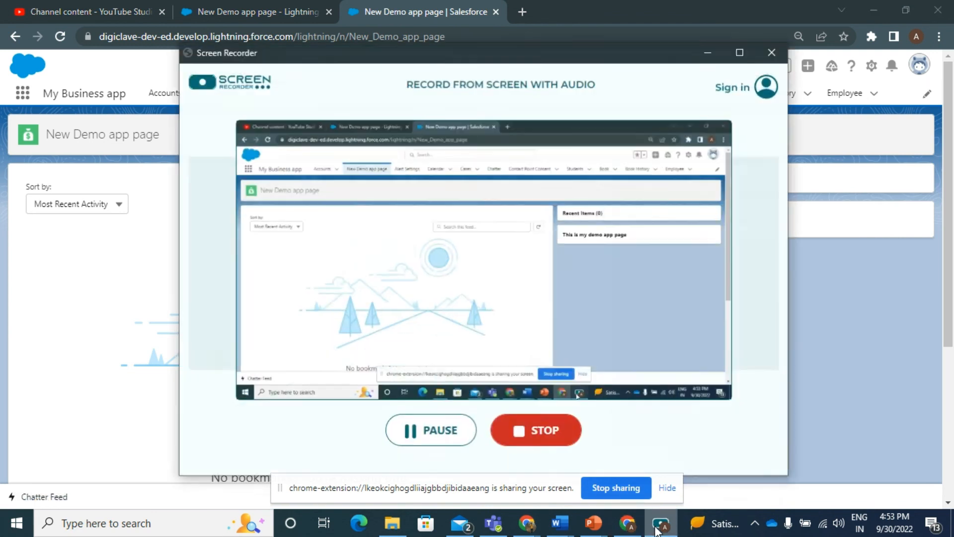